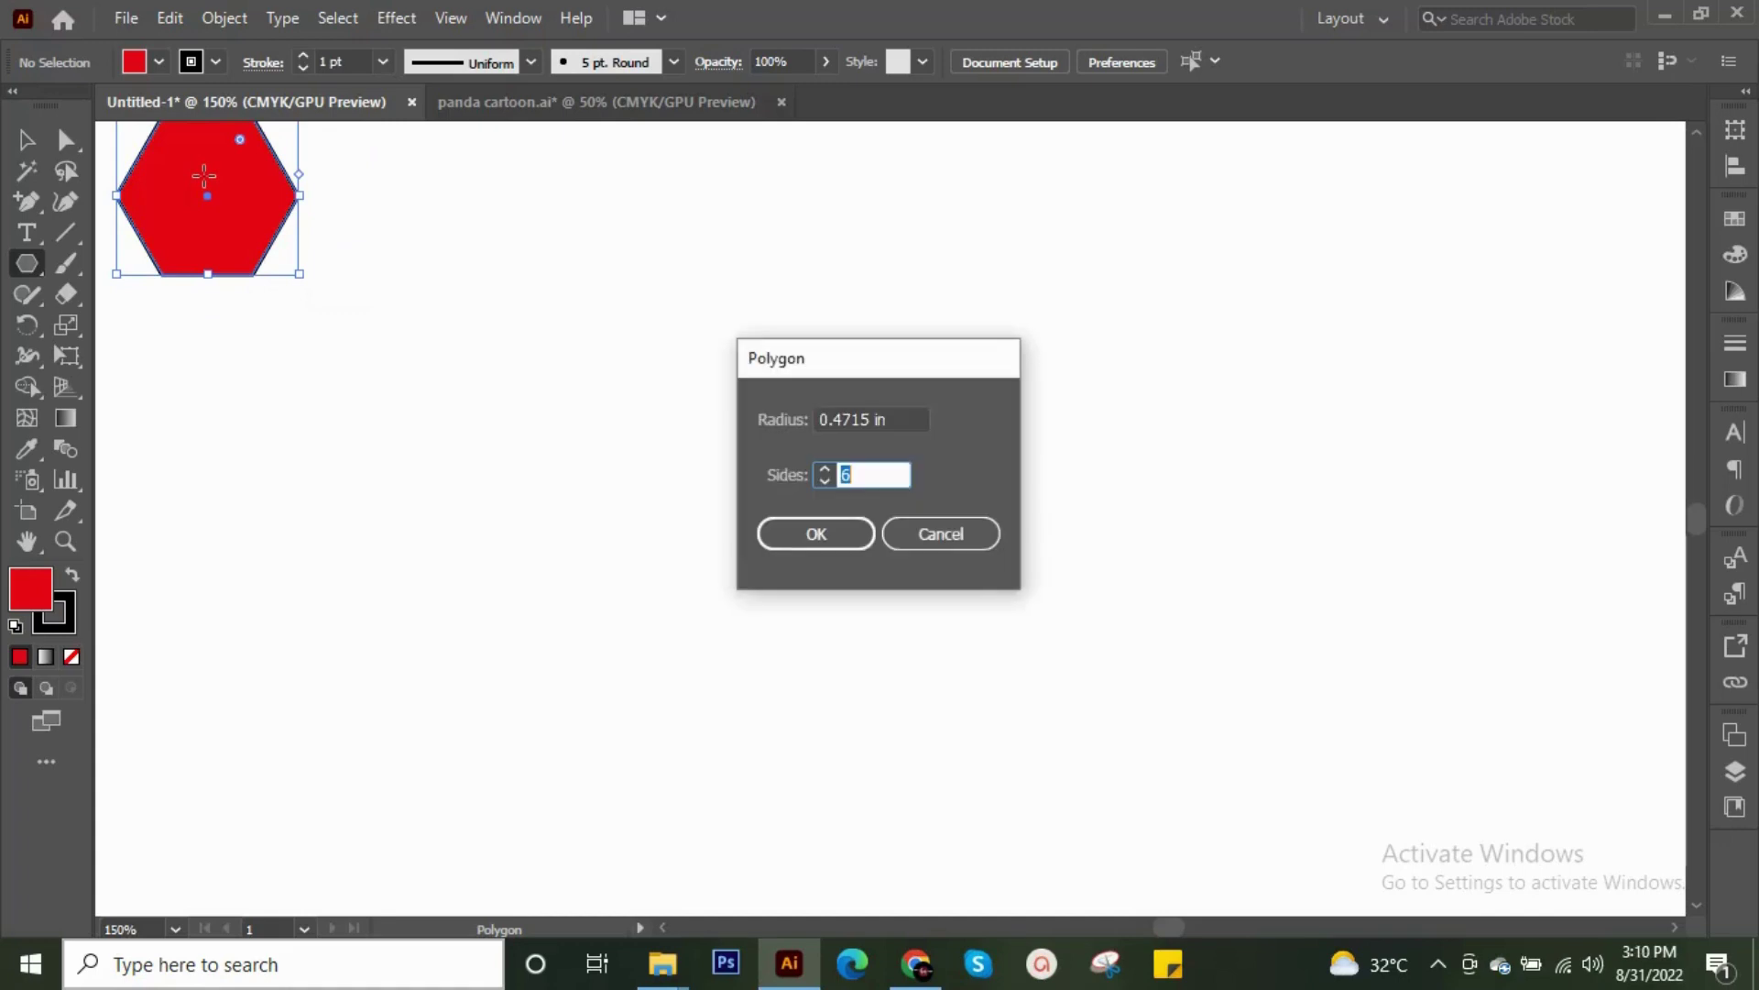
- Dismiss the Polygon settings and move the red hexagon down and to the right, fully onto the visible canvas
{"action": "left_click", "coordinate": [941, 537]}
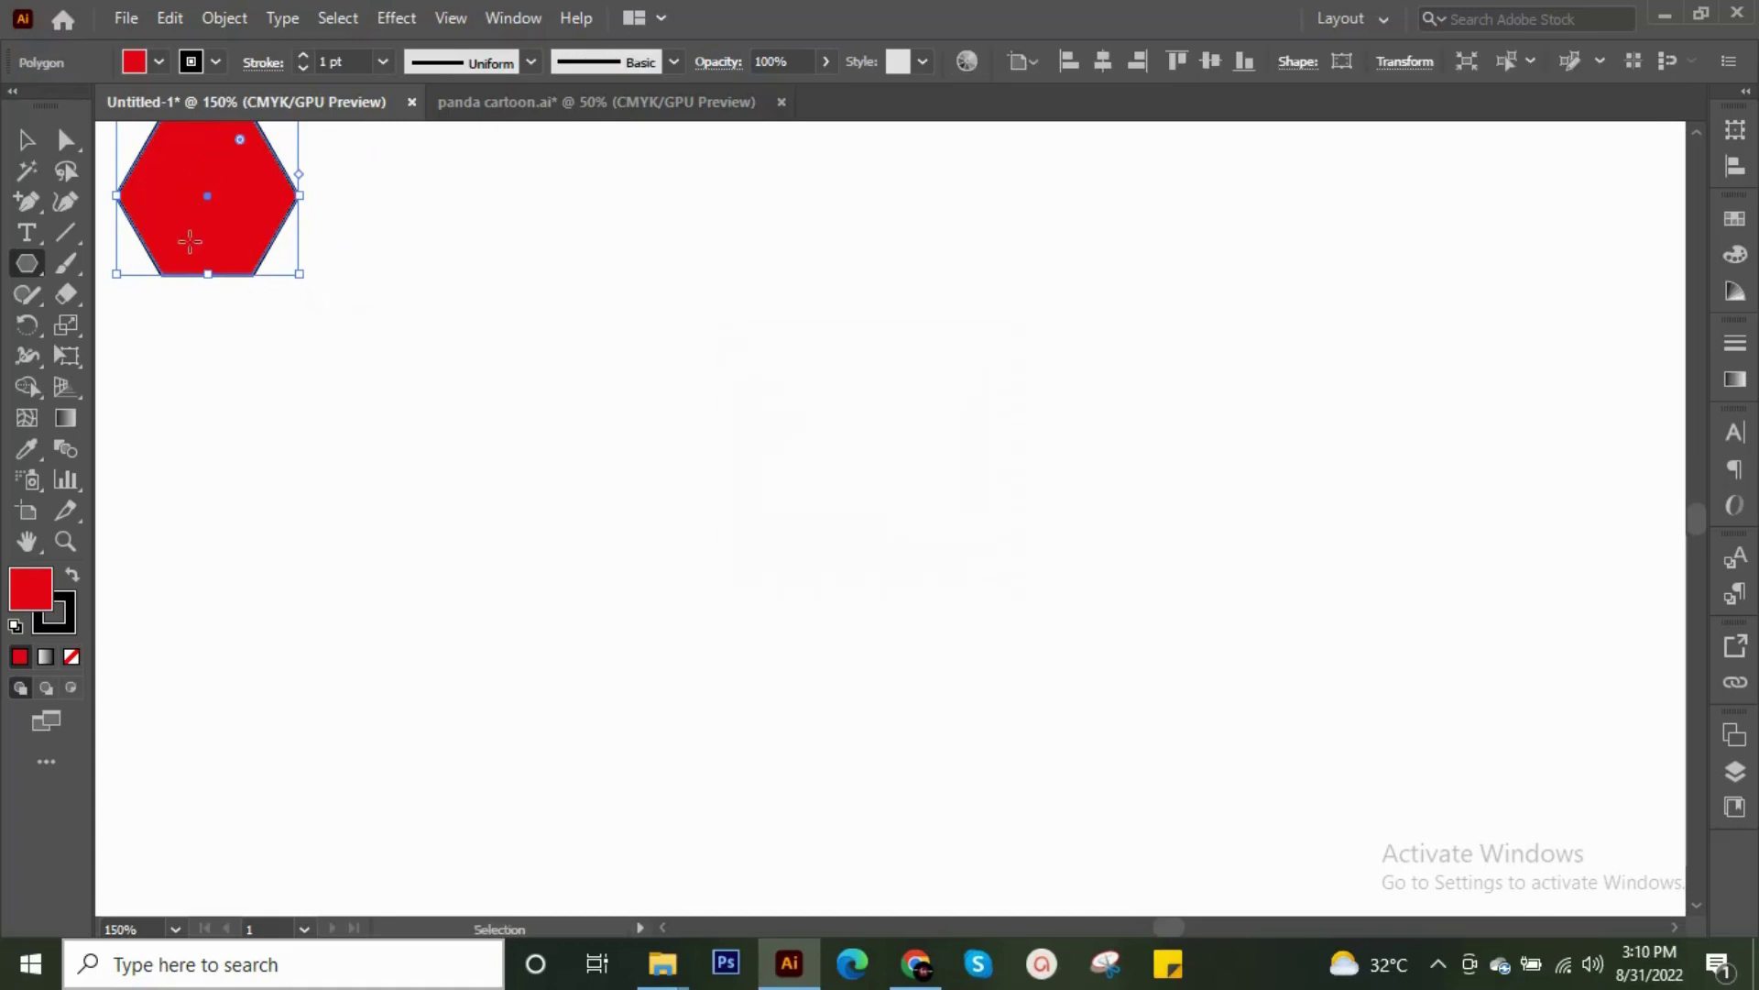
{"action": "left_click_drag", "start_coordinate": [190, 241], "coordinate": [420, 437]}
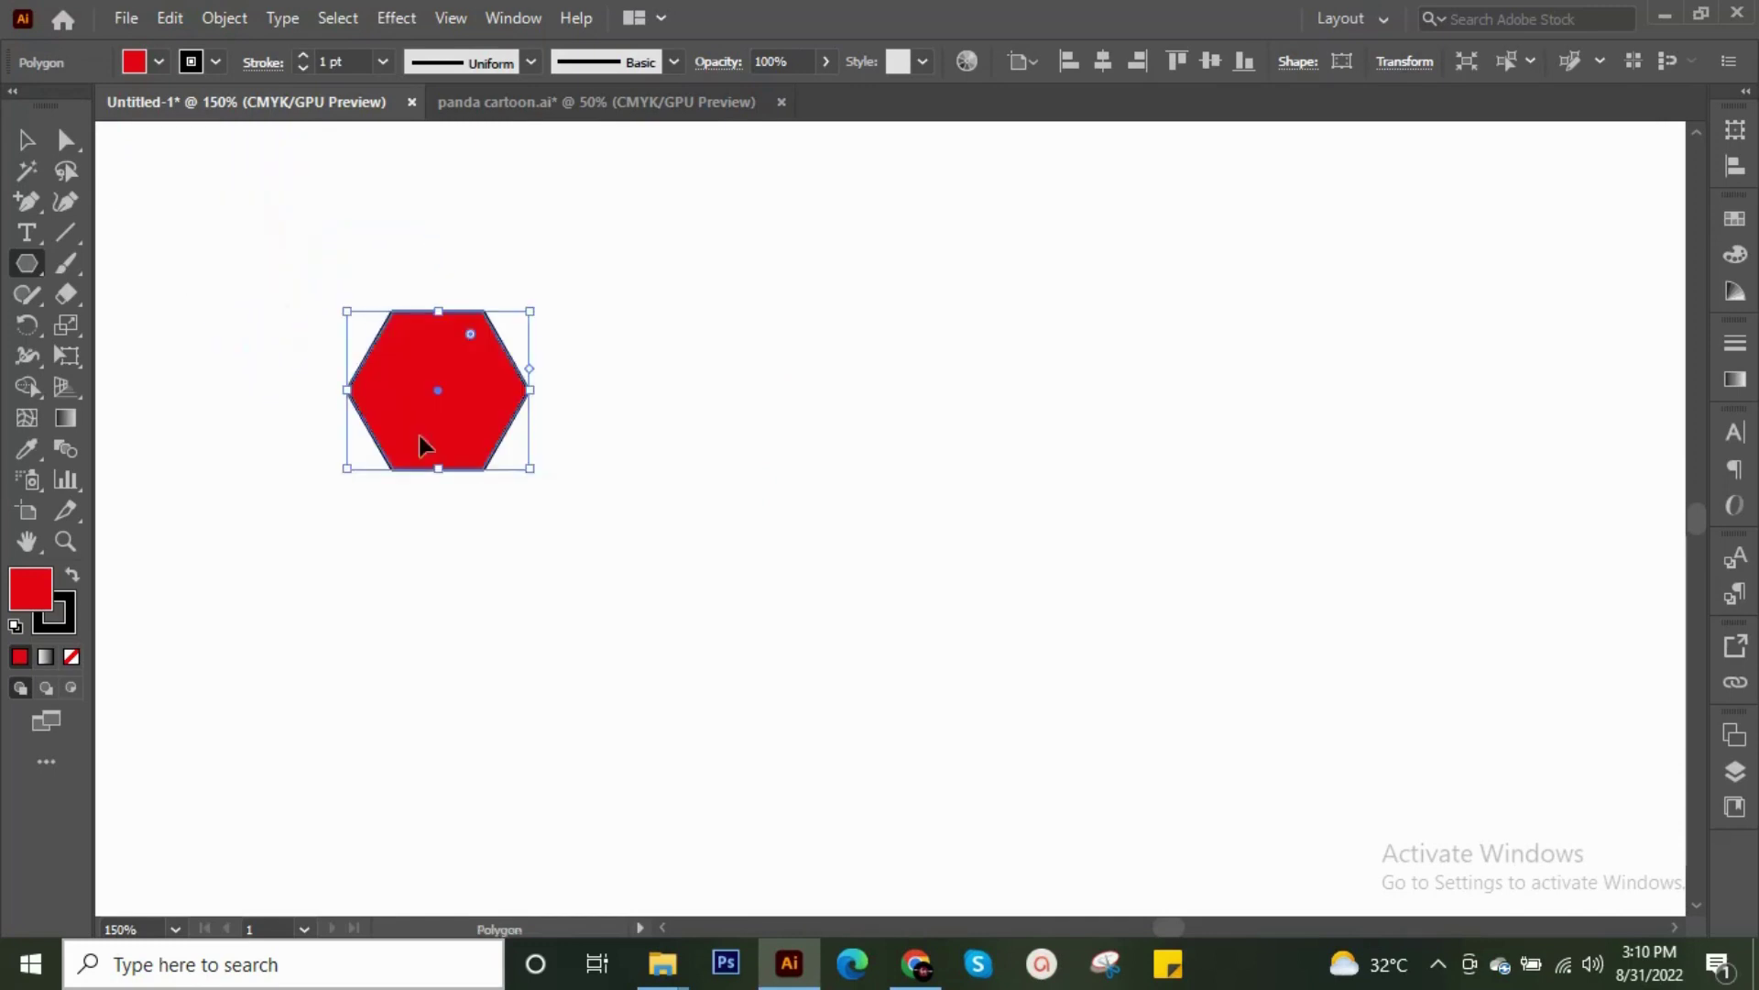
- Draw a red circle with the Ellipse tool, align its centre level with the hexagon to its right, and deselect it
{"action": "left_click", "coordinate": [35, 270]}
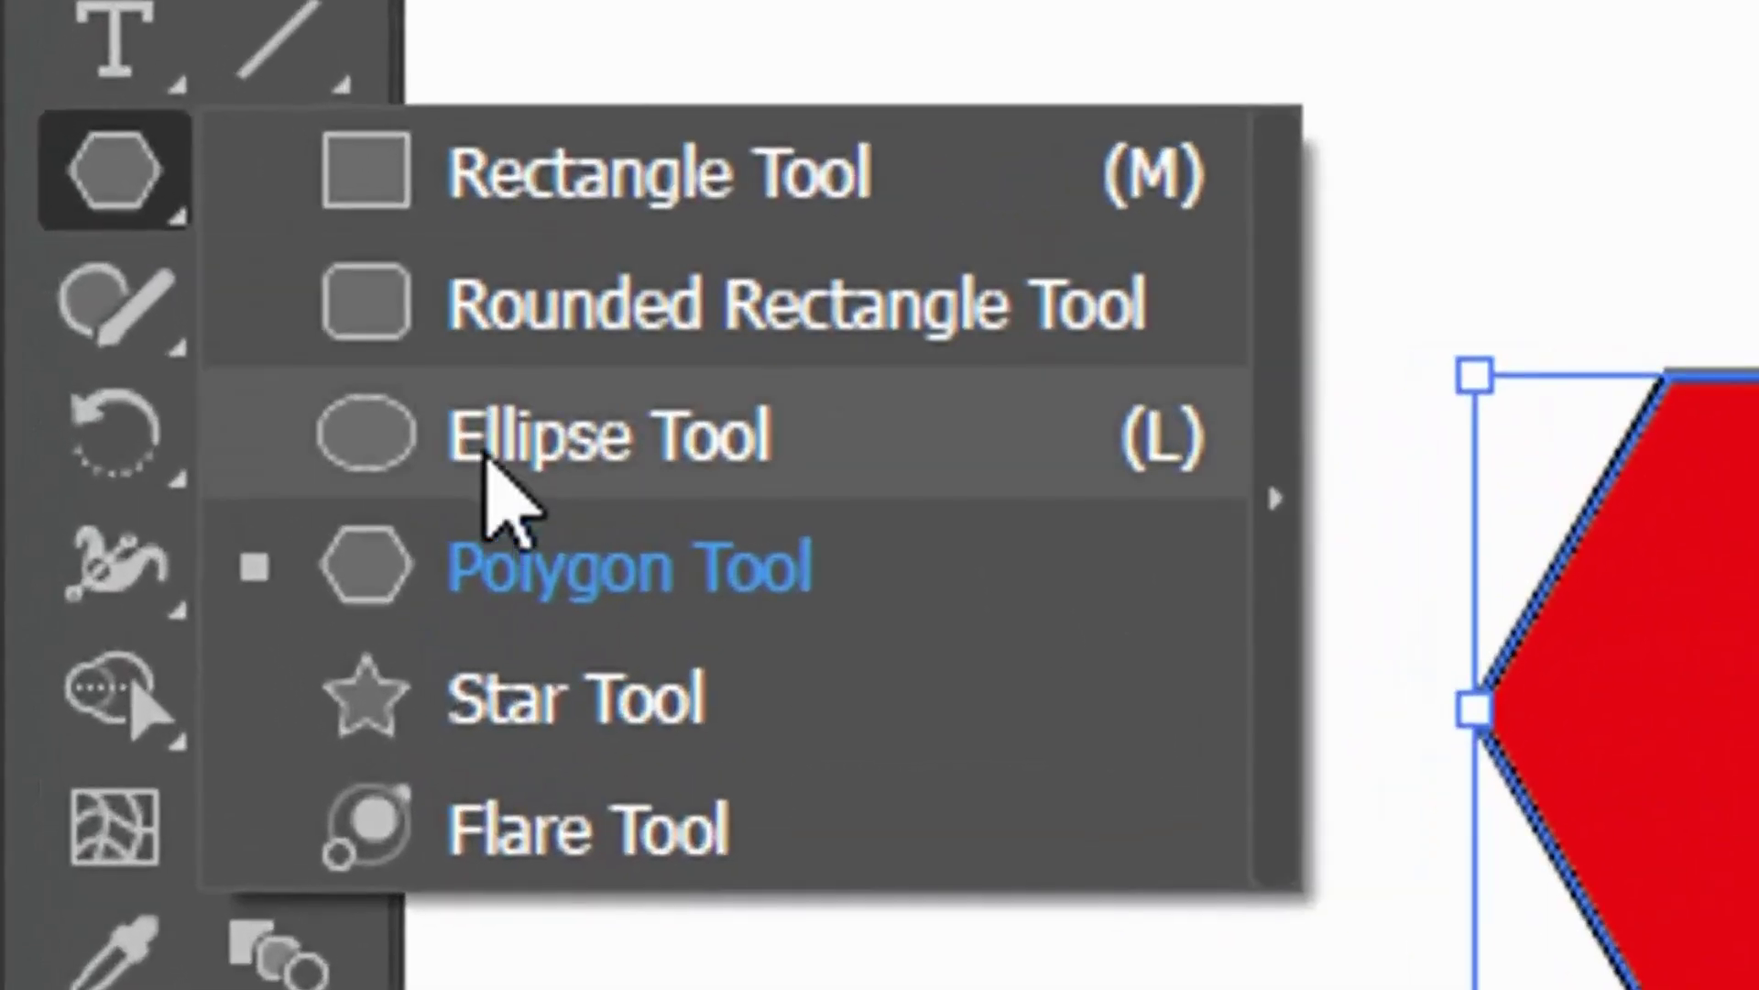
{"action": "left_click", "coordinate": [481, 445]}
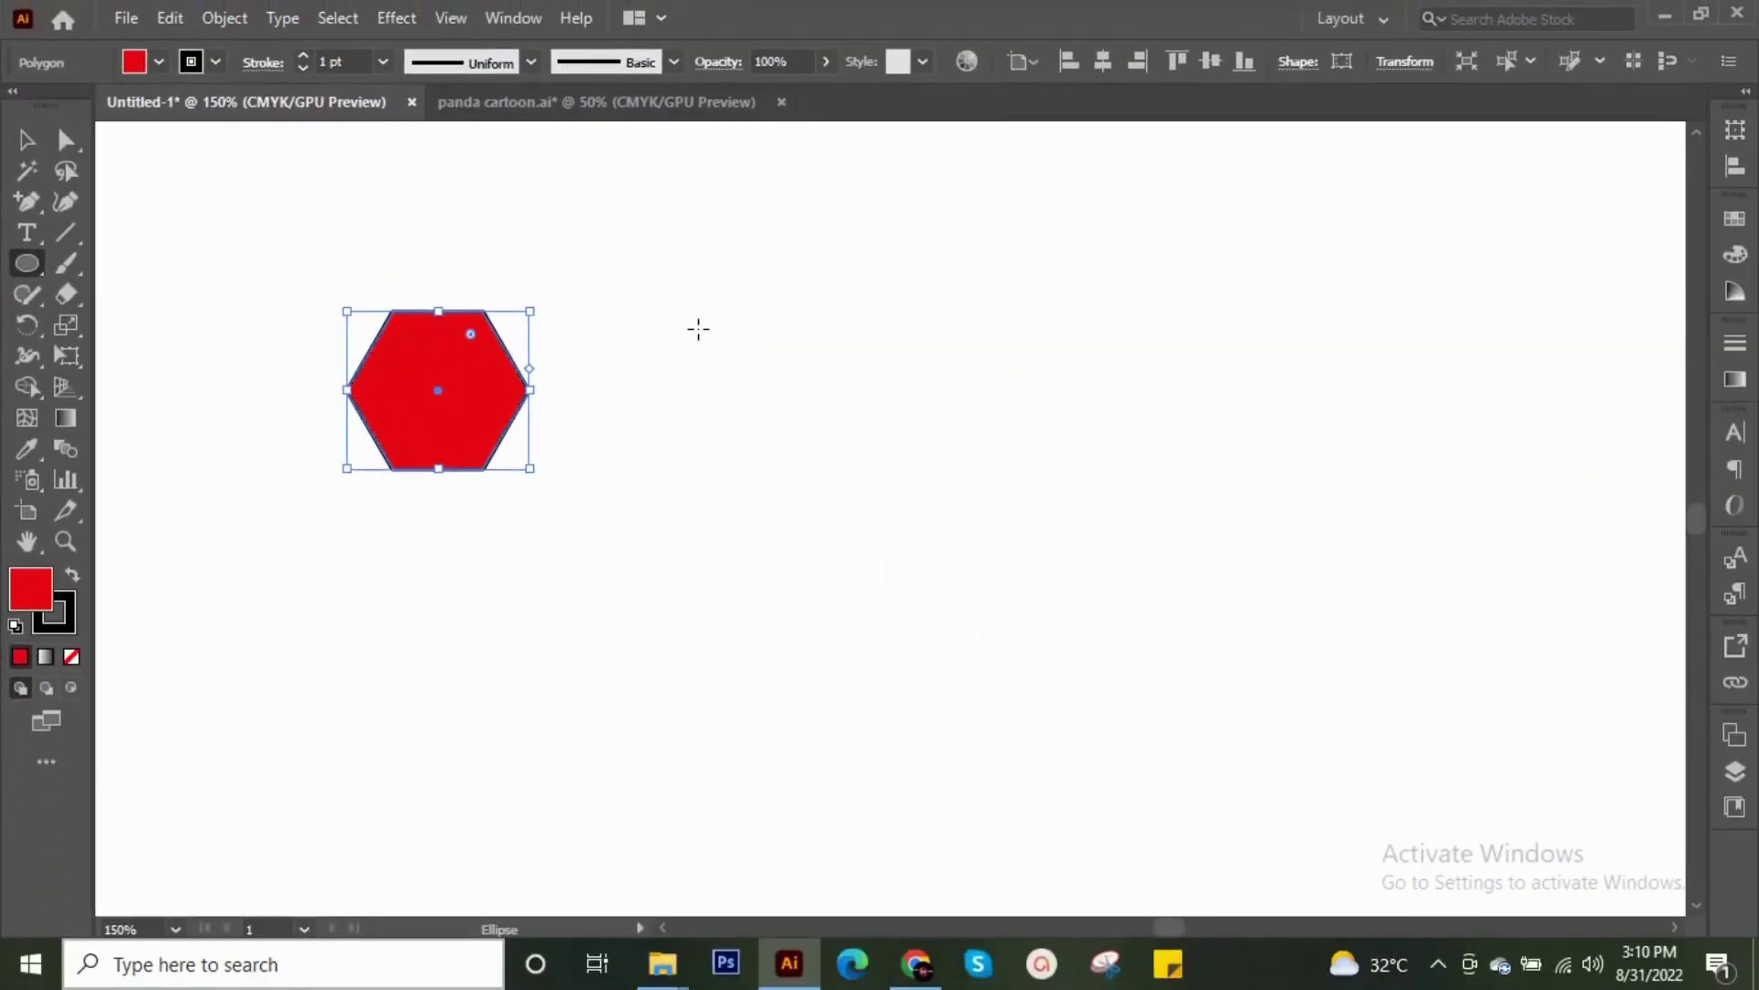
{"action": "left_click_drag", "start_coordinate": [698, 329], "coordinate": [886, 515]}
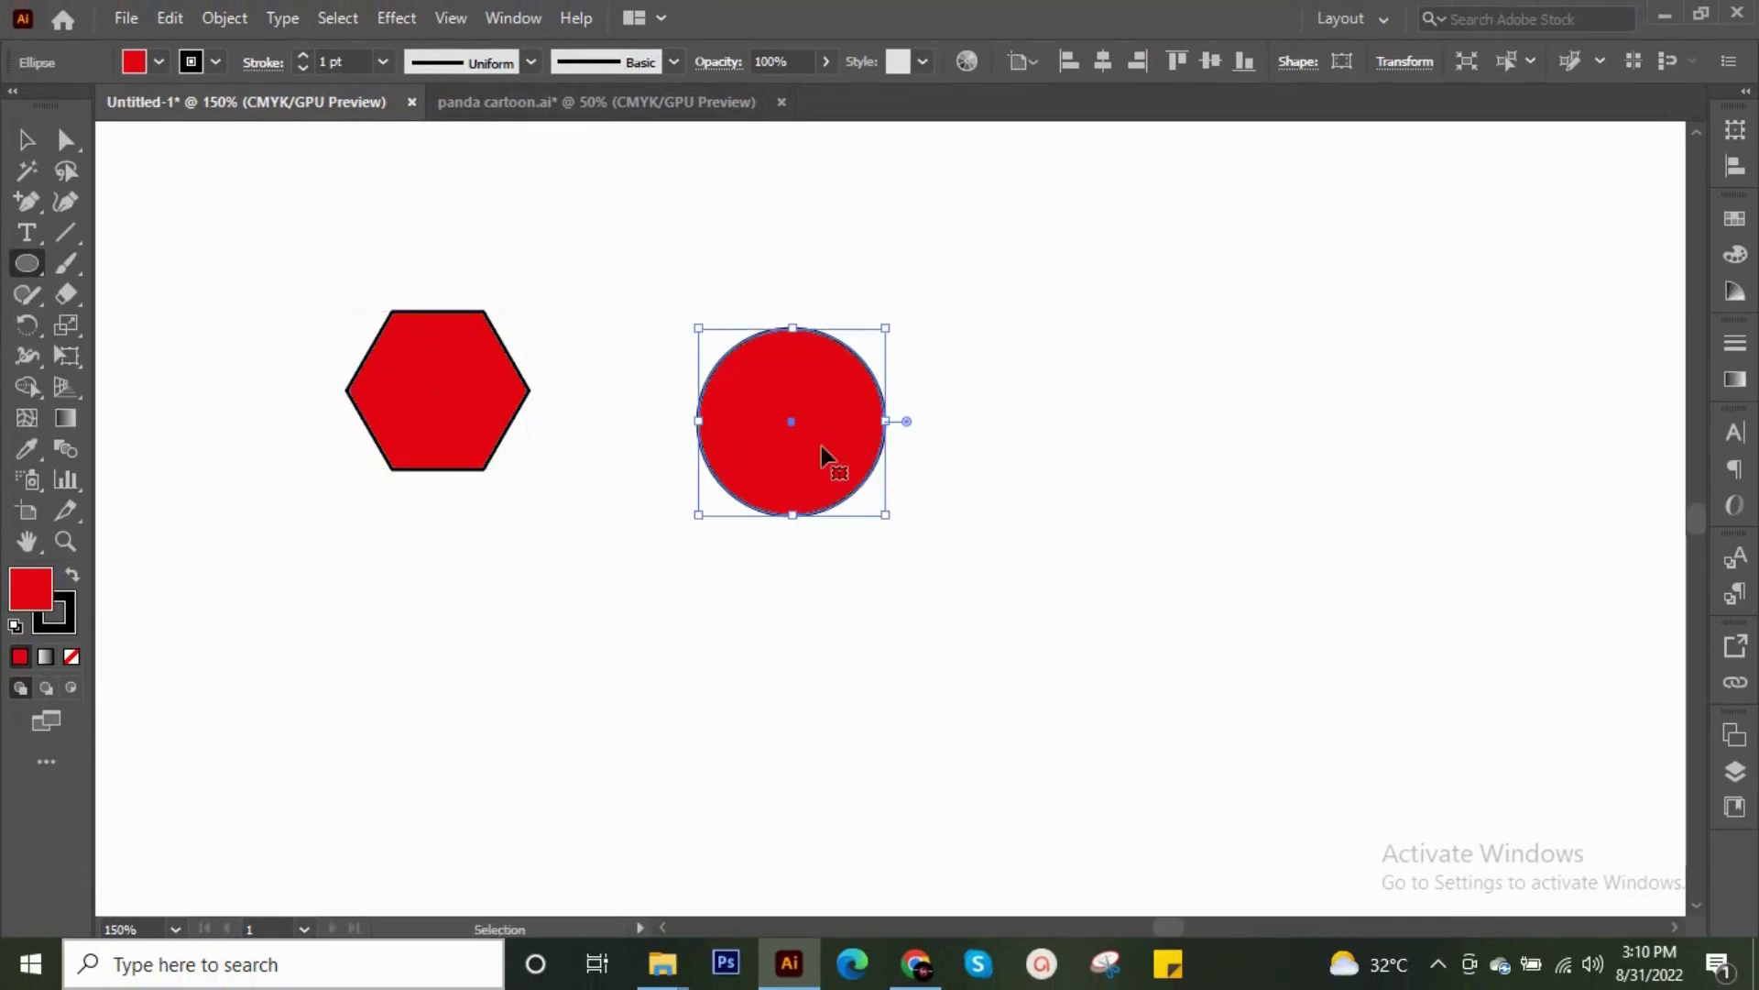
{"action": "left_click_drag", "start_coordinate": [821, 447], "coordinate": [770, 418]}
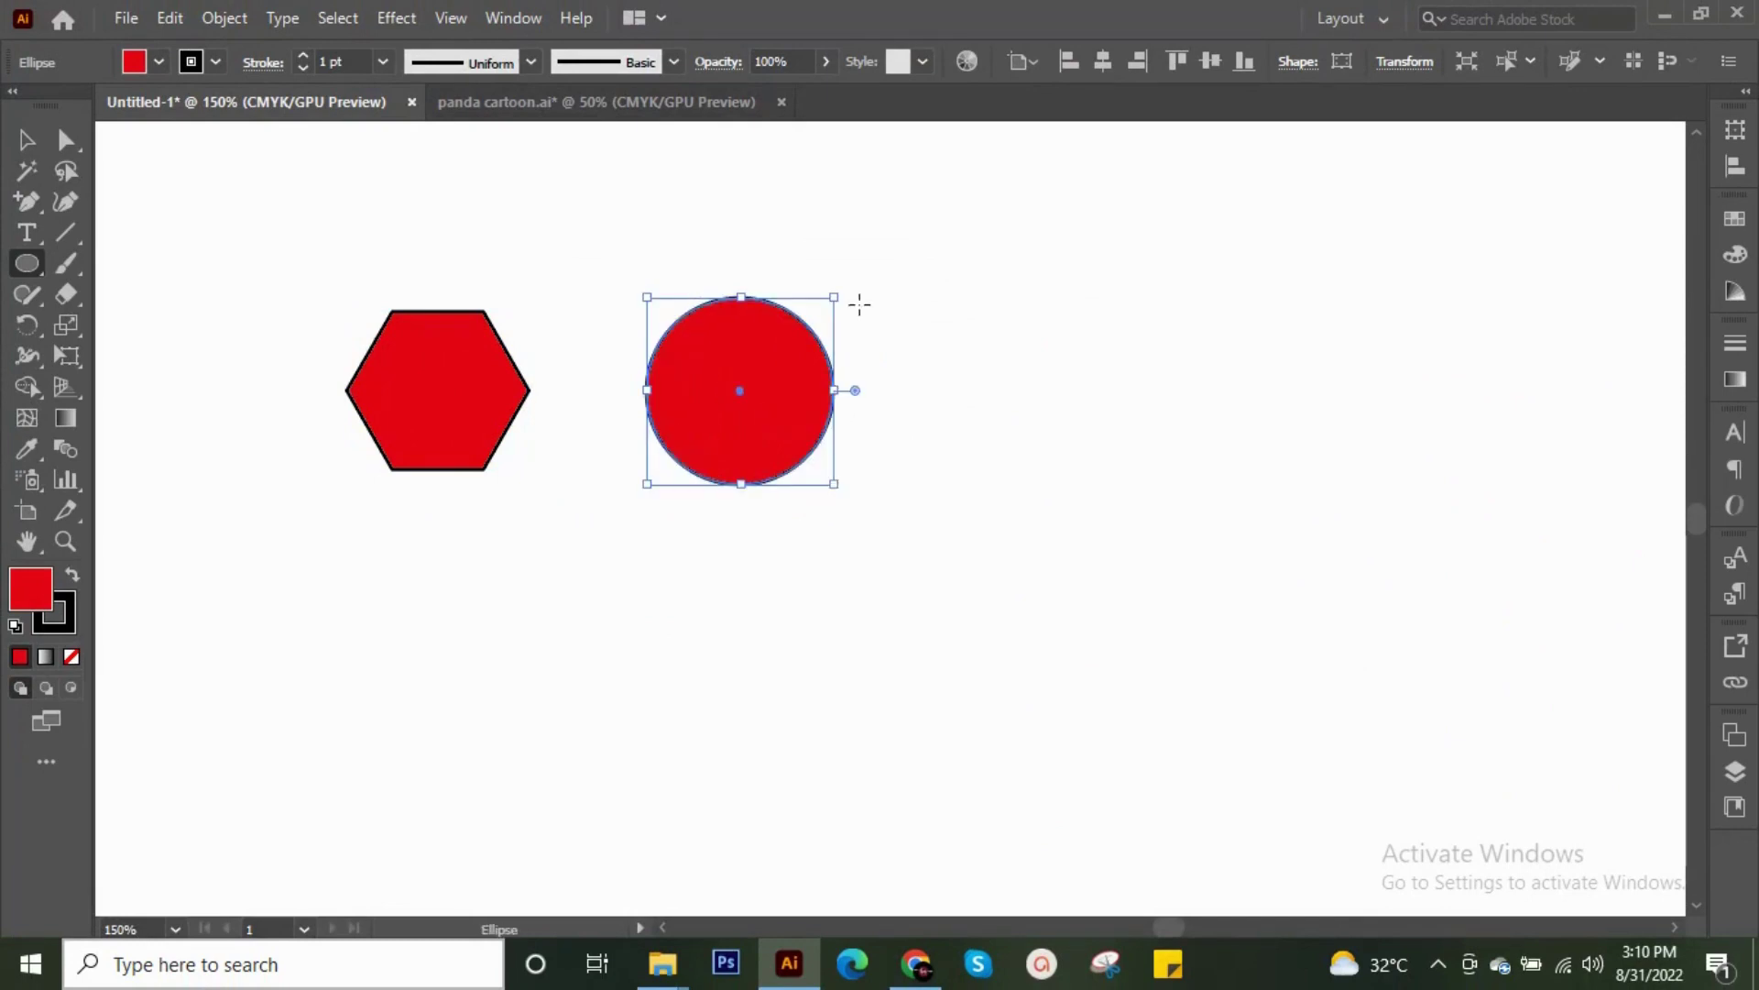
{"action": "key", "text": "ctrl+shift+a"}
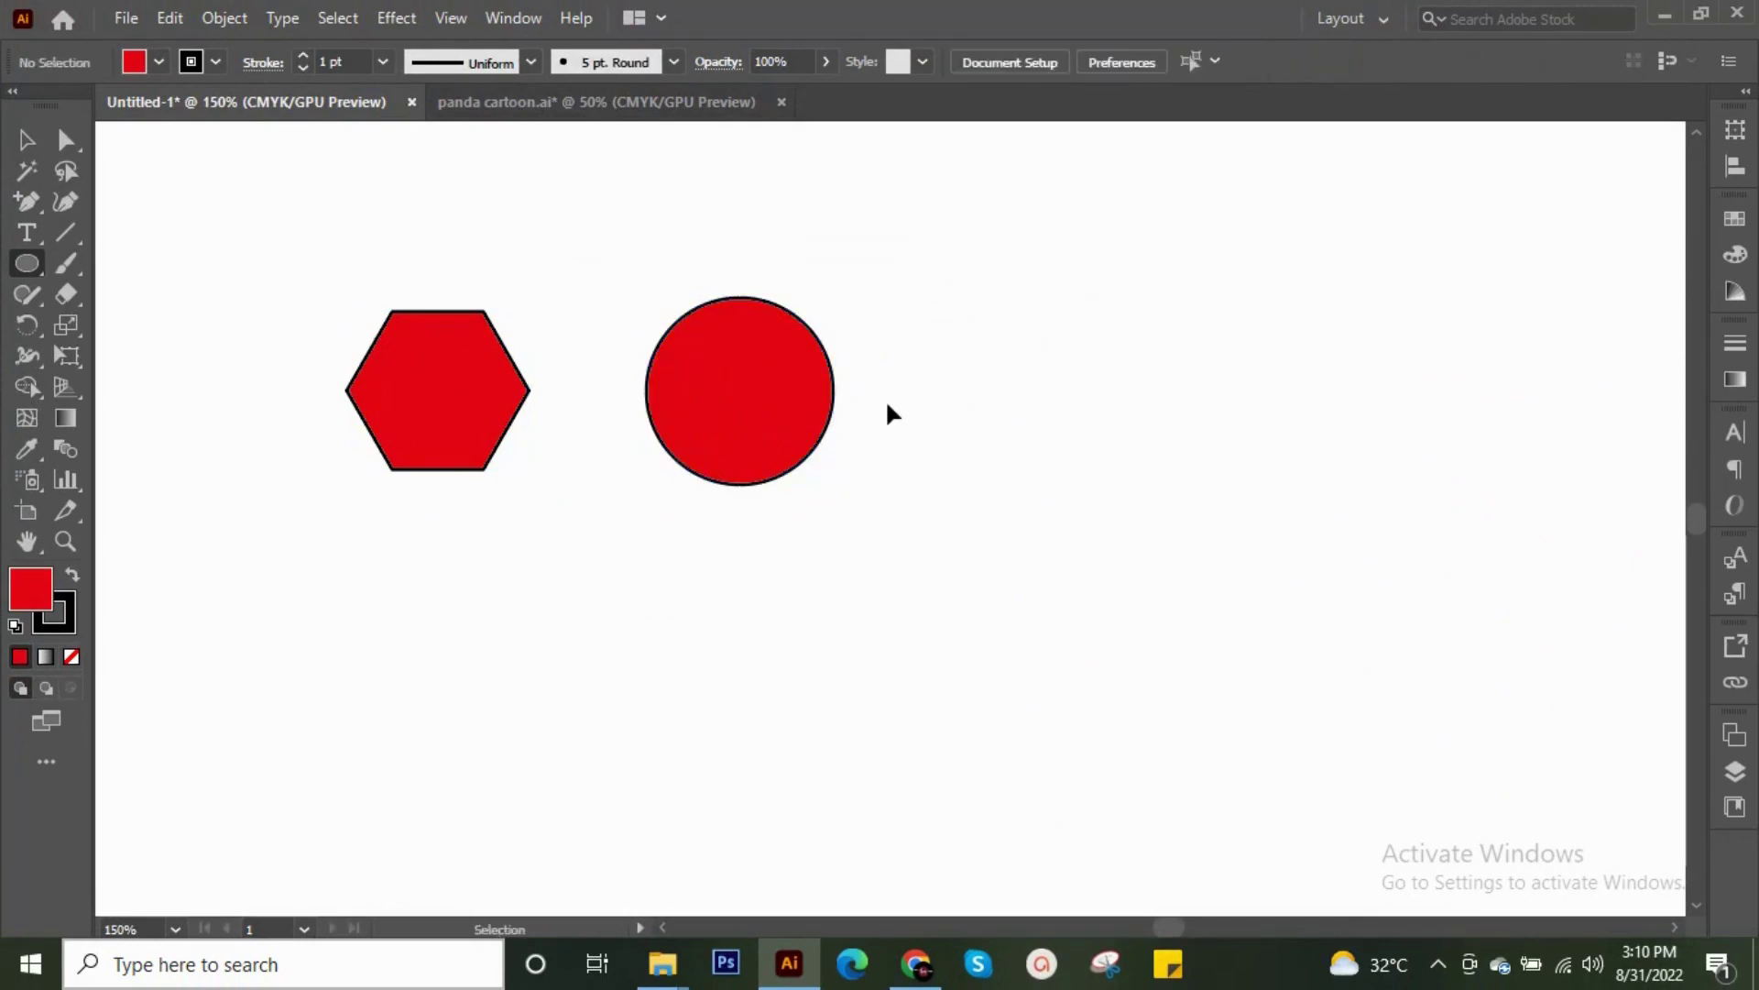
- Draw a red rounded square to the right of the circle, leaving room for another shape between them
{"action": "left_click", "coordinate": [37, 261]}
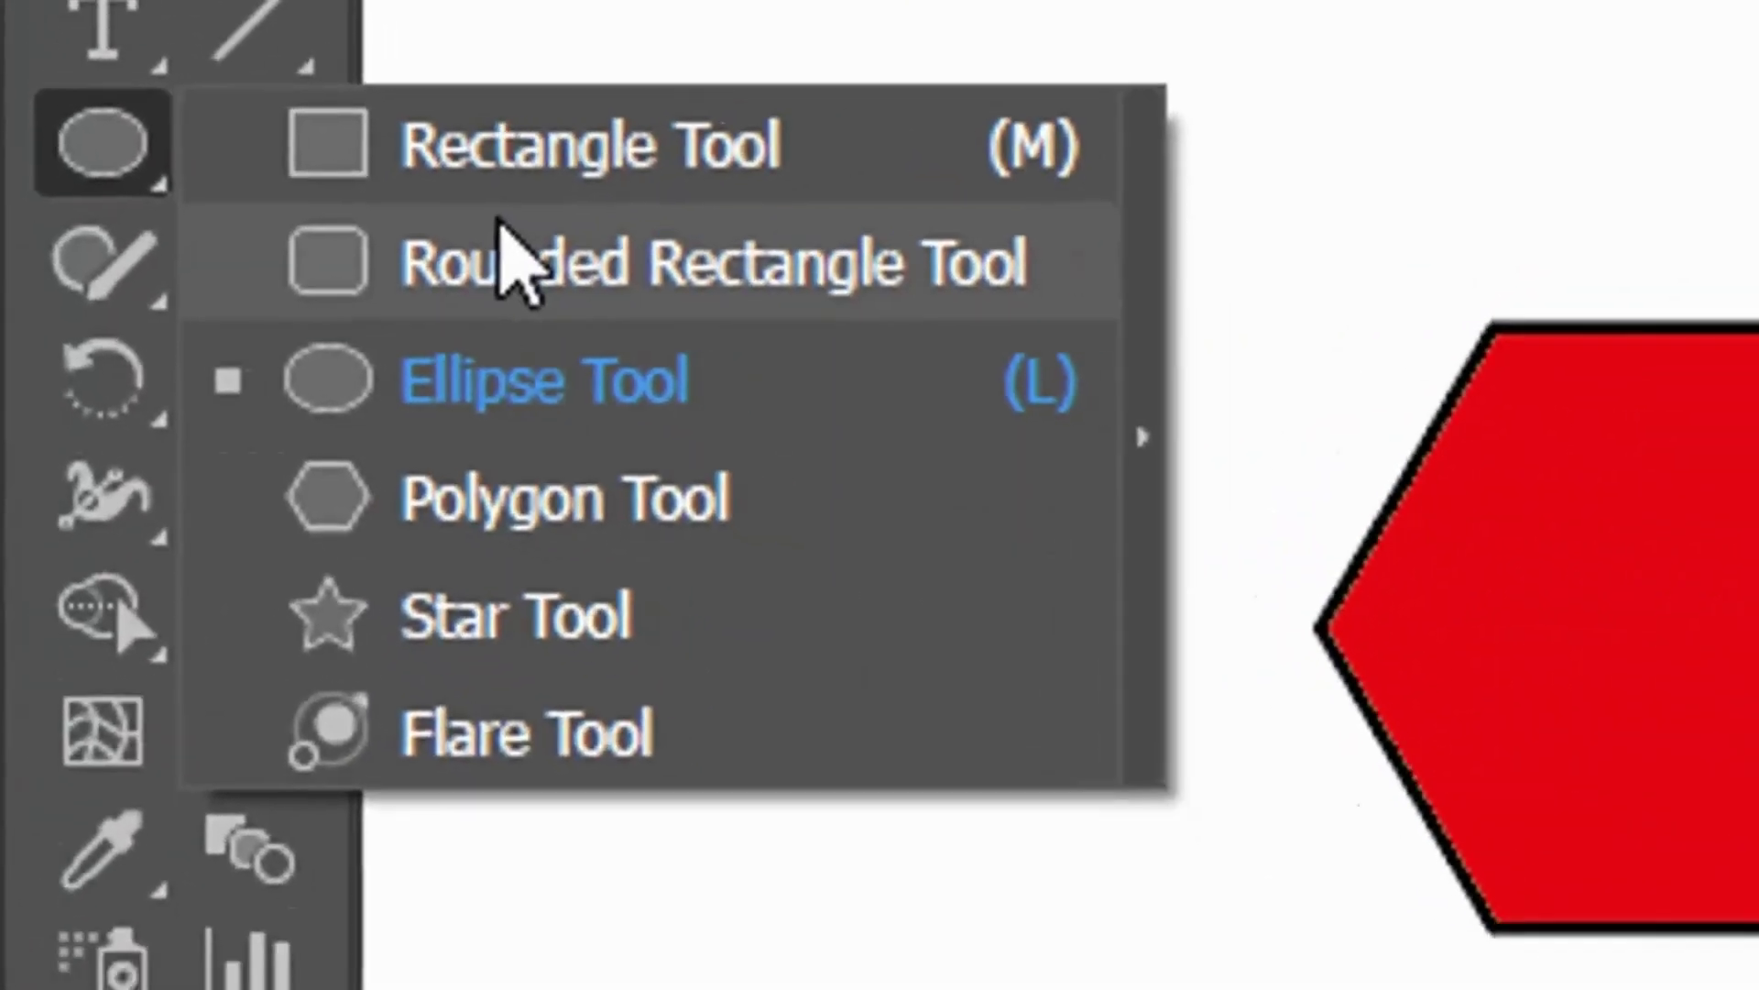
{"action": "left_click", "coordinate": [554, 245]}
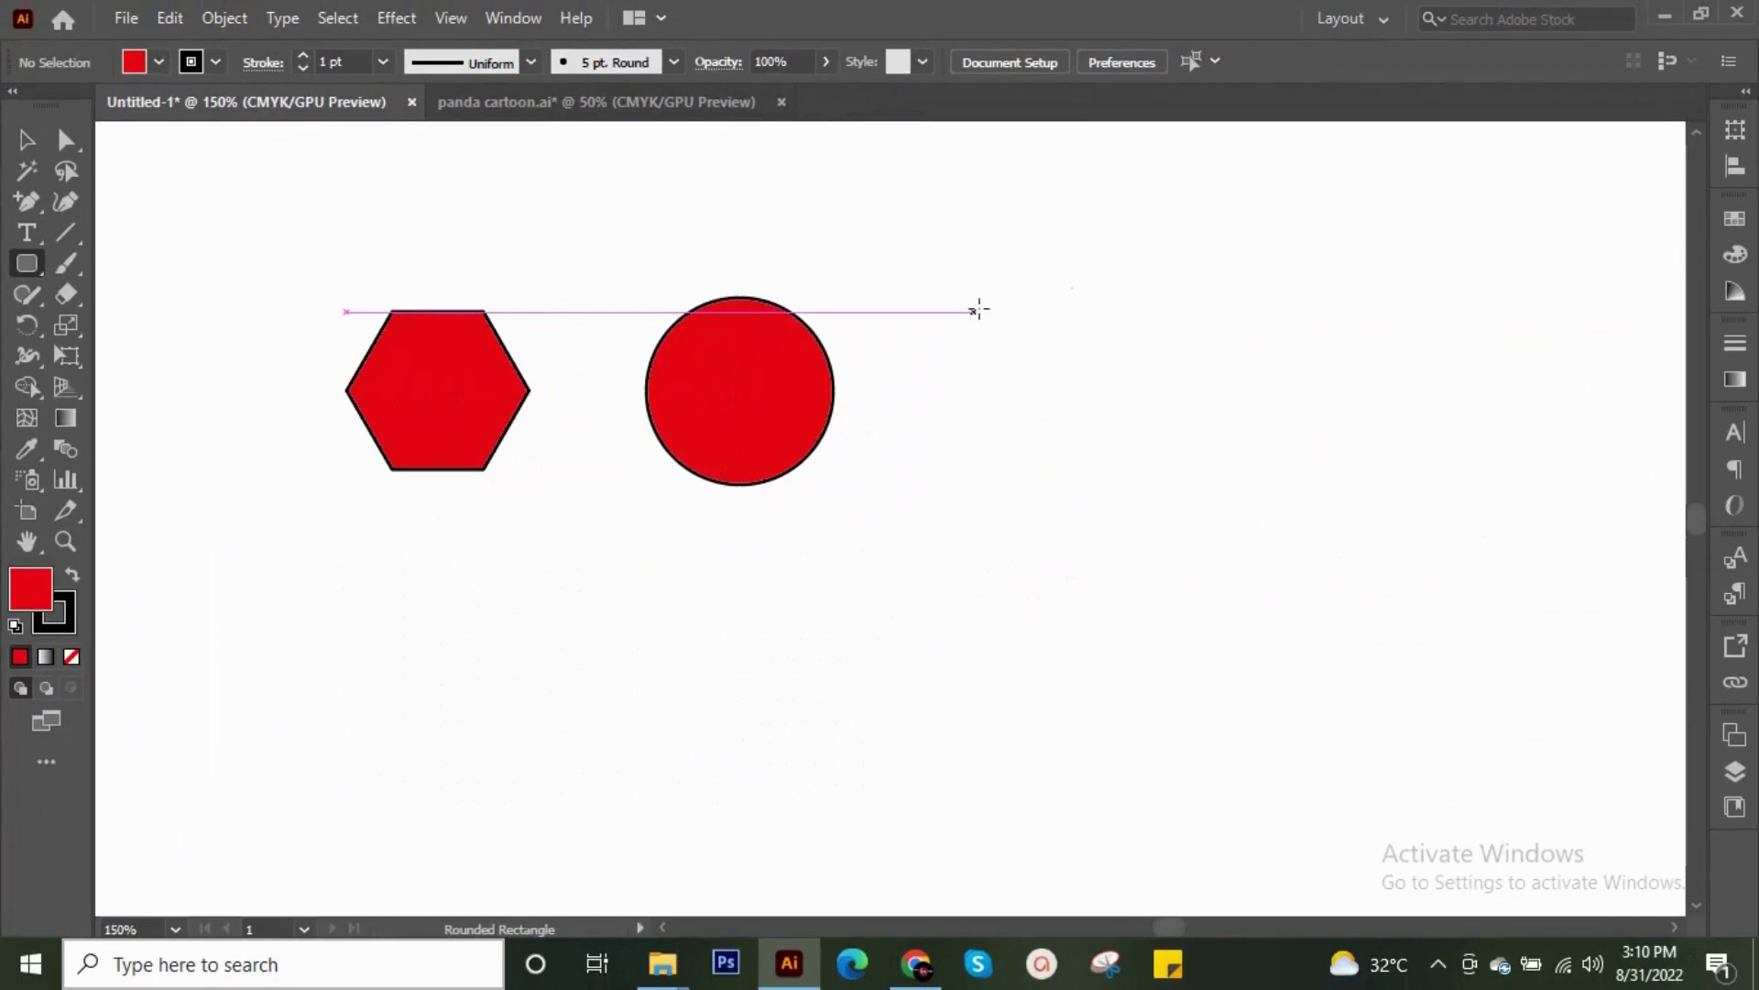
{"action": "left_click_drag", "start_coordinate": [1287, 331], "coordinate": [1397, 426]}
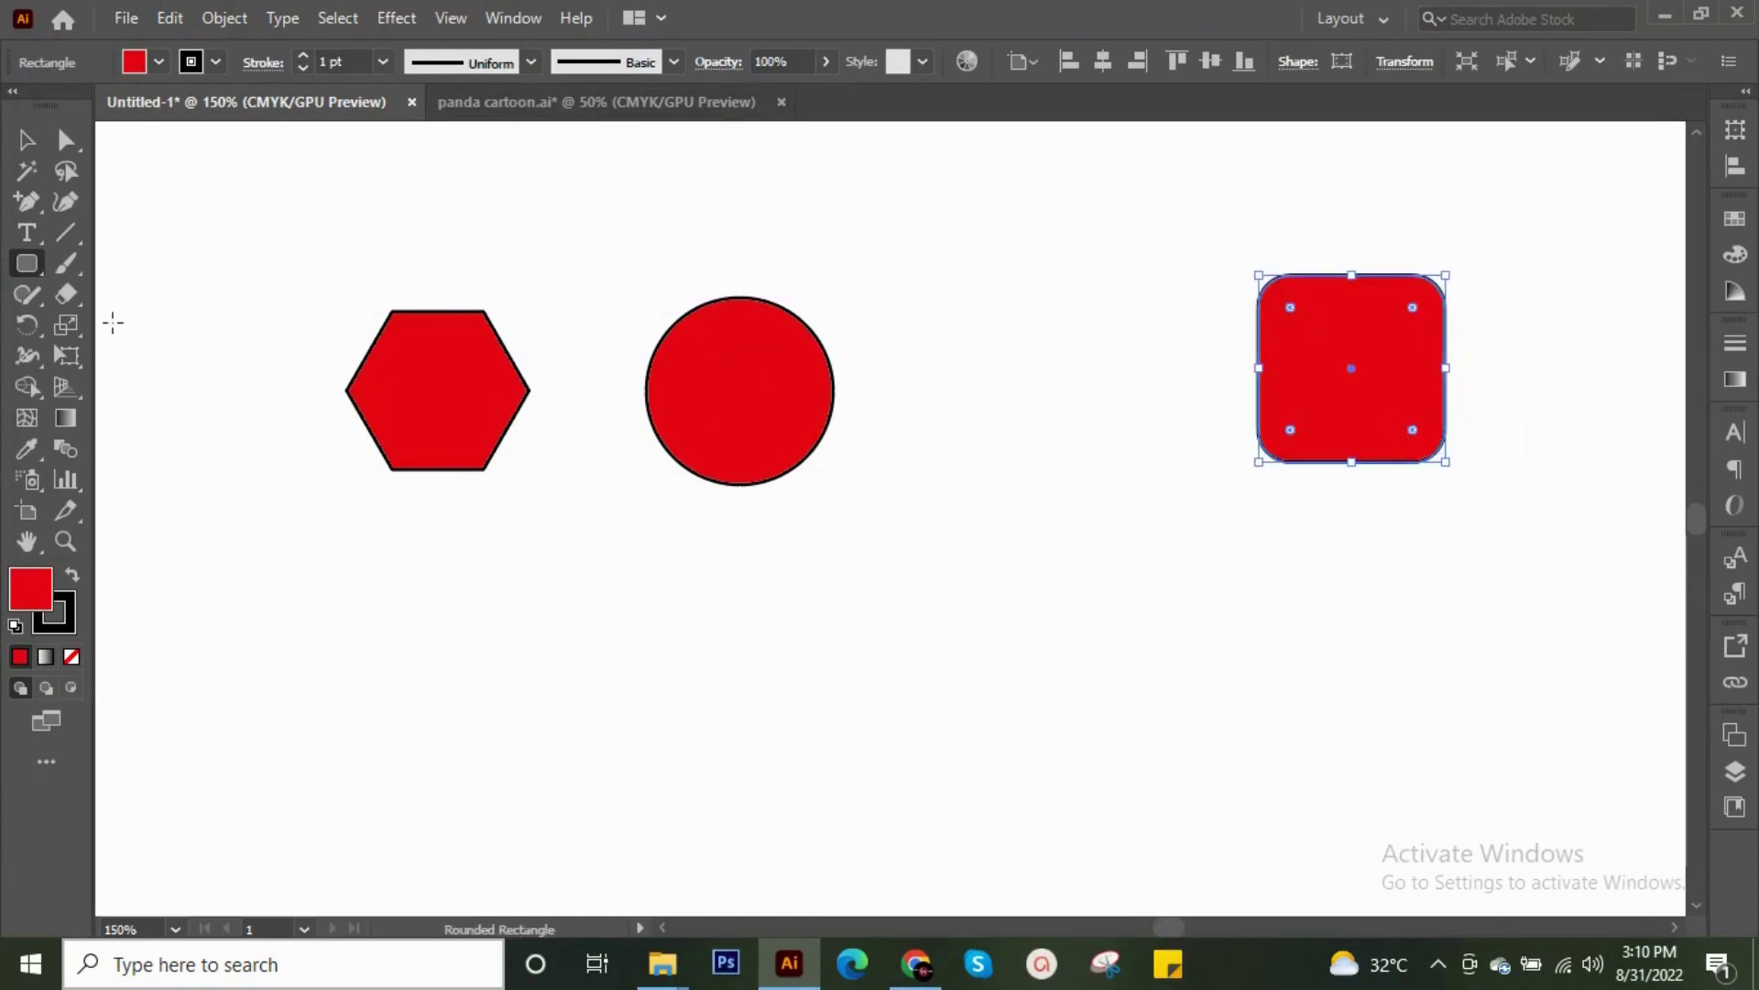
- Draw a five-pointed star, place it between the circle and the rounded square, and nudge the rounded square slightly down
{"action": "left_click", "coordinate": [40, 266]}
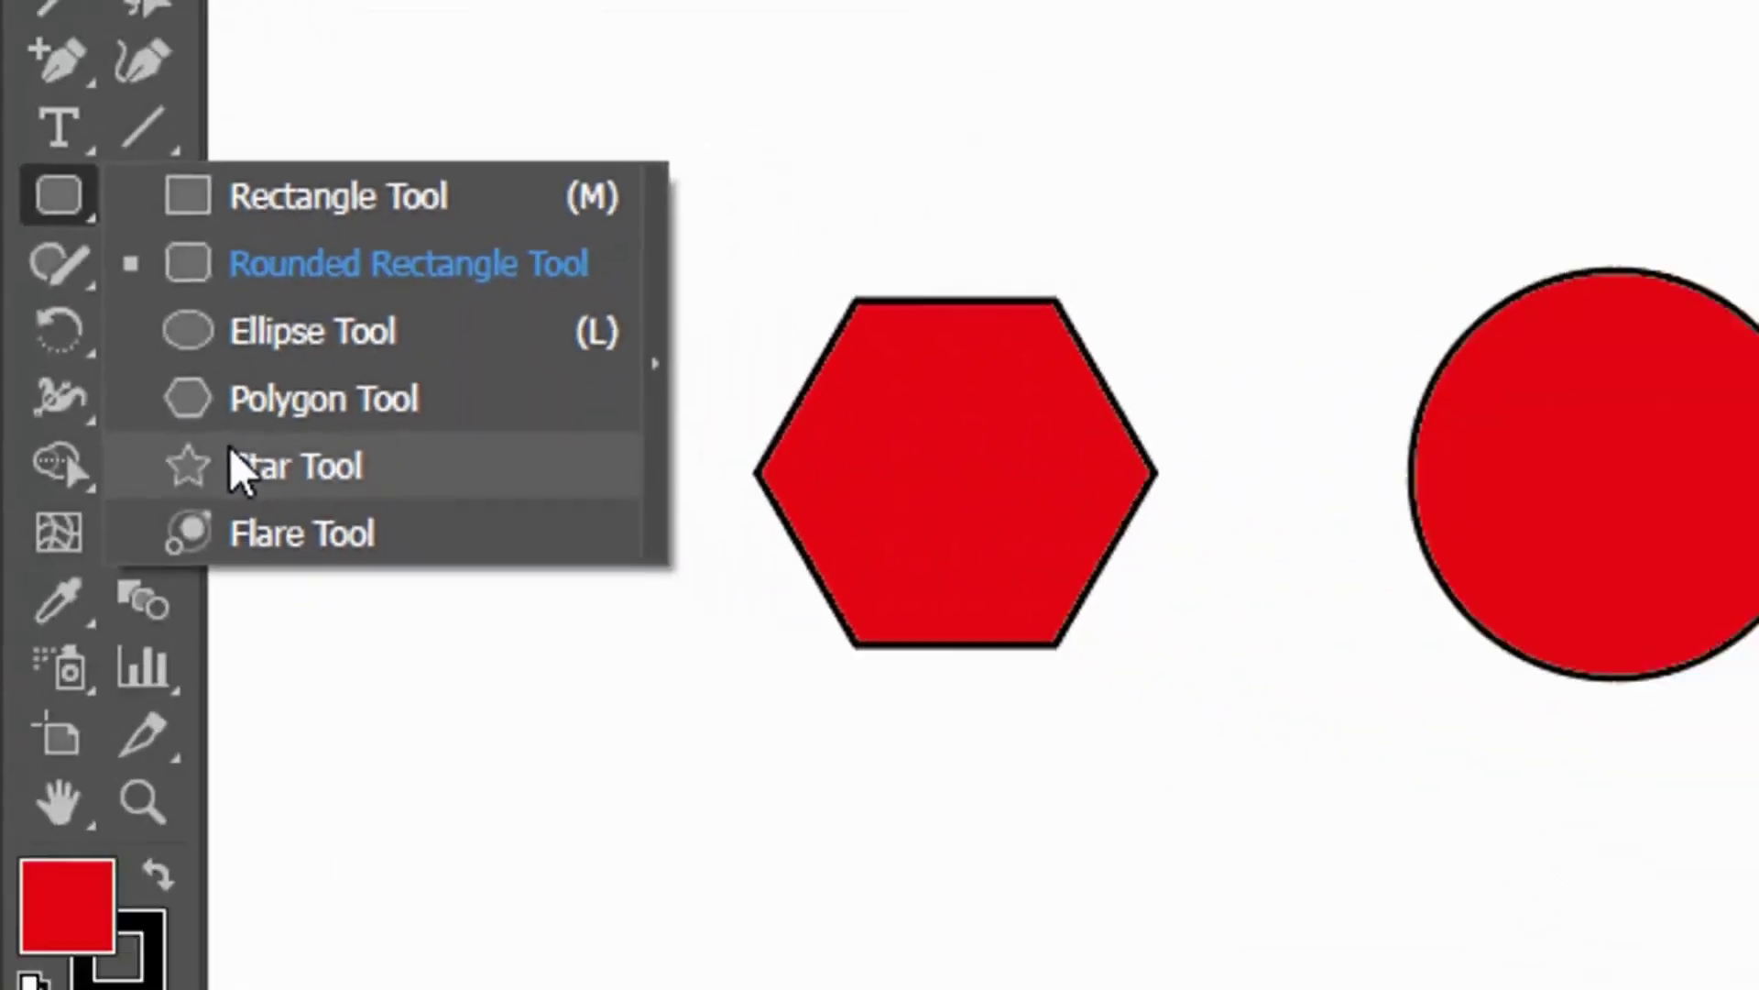
{"action": "left_click", "coordinate": [385, 559]}
{"action": "left_click_drag", "start_coordinate": [1035, 305], "coordinate": [1185, 448]}
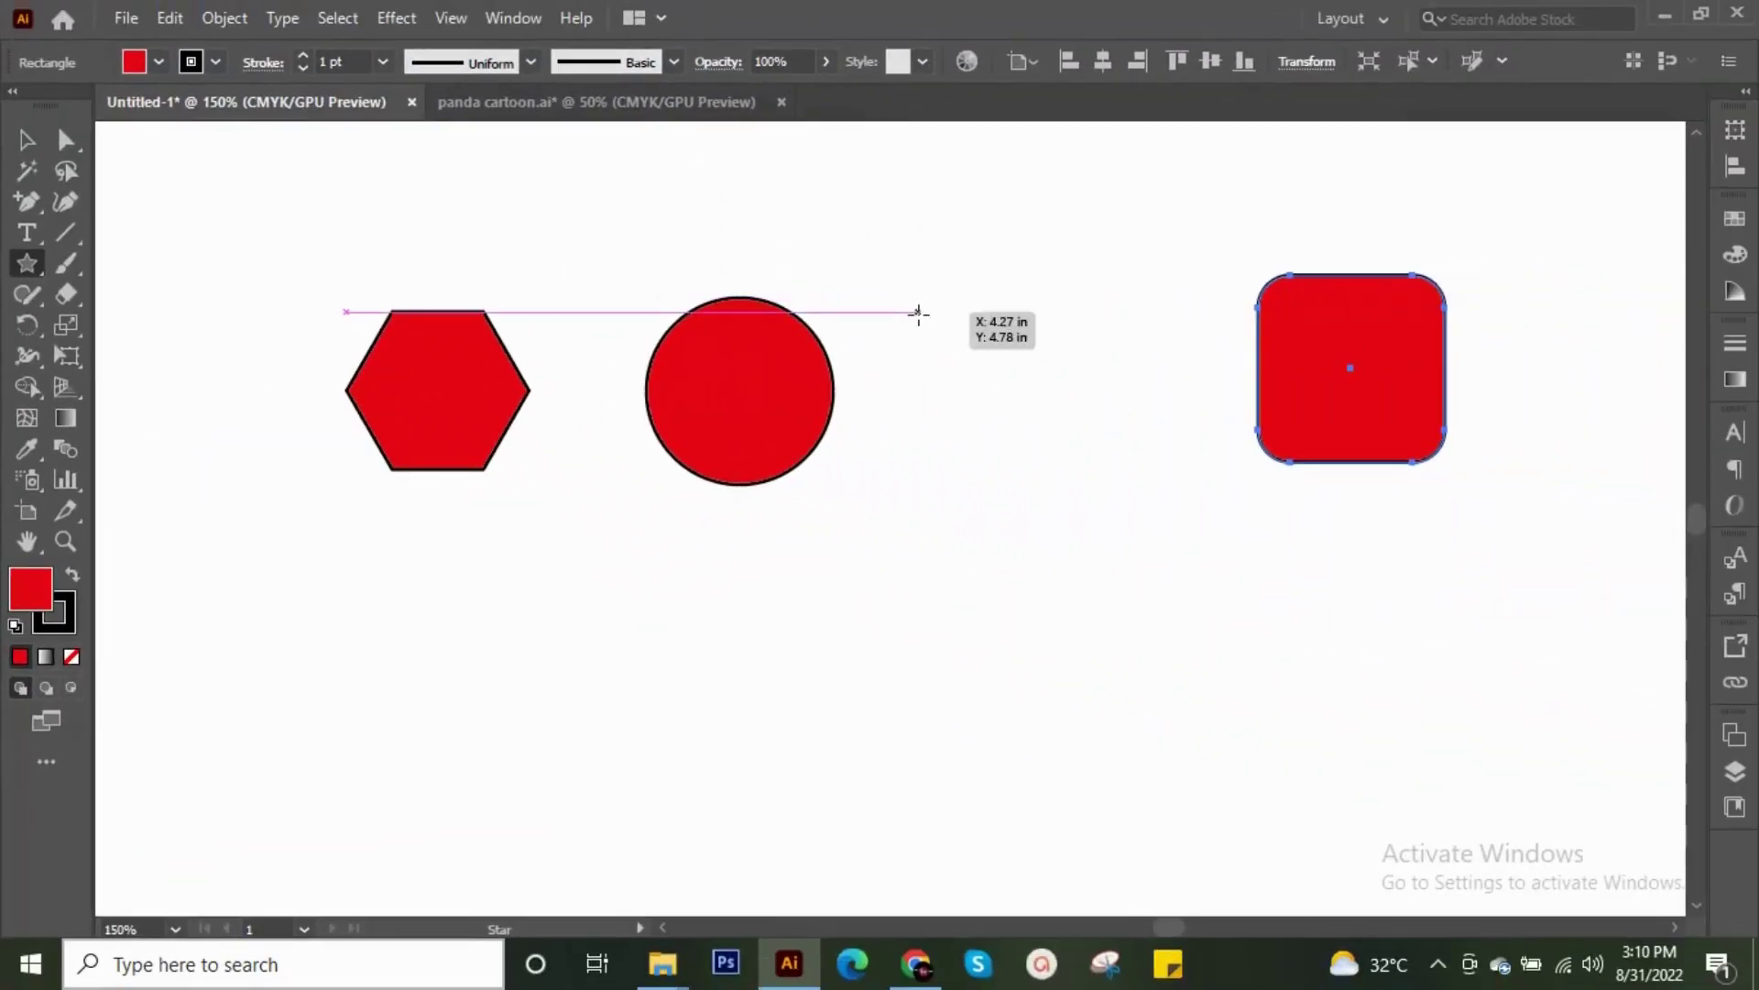
{"action": "left_click_drag", "start_coordinate": [1049, 434], "coordinate": [1024, 401]}
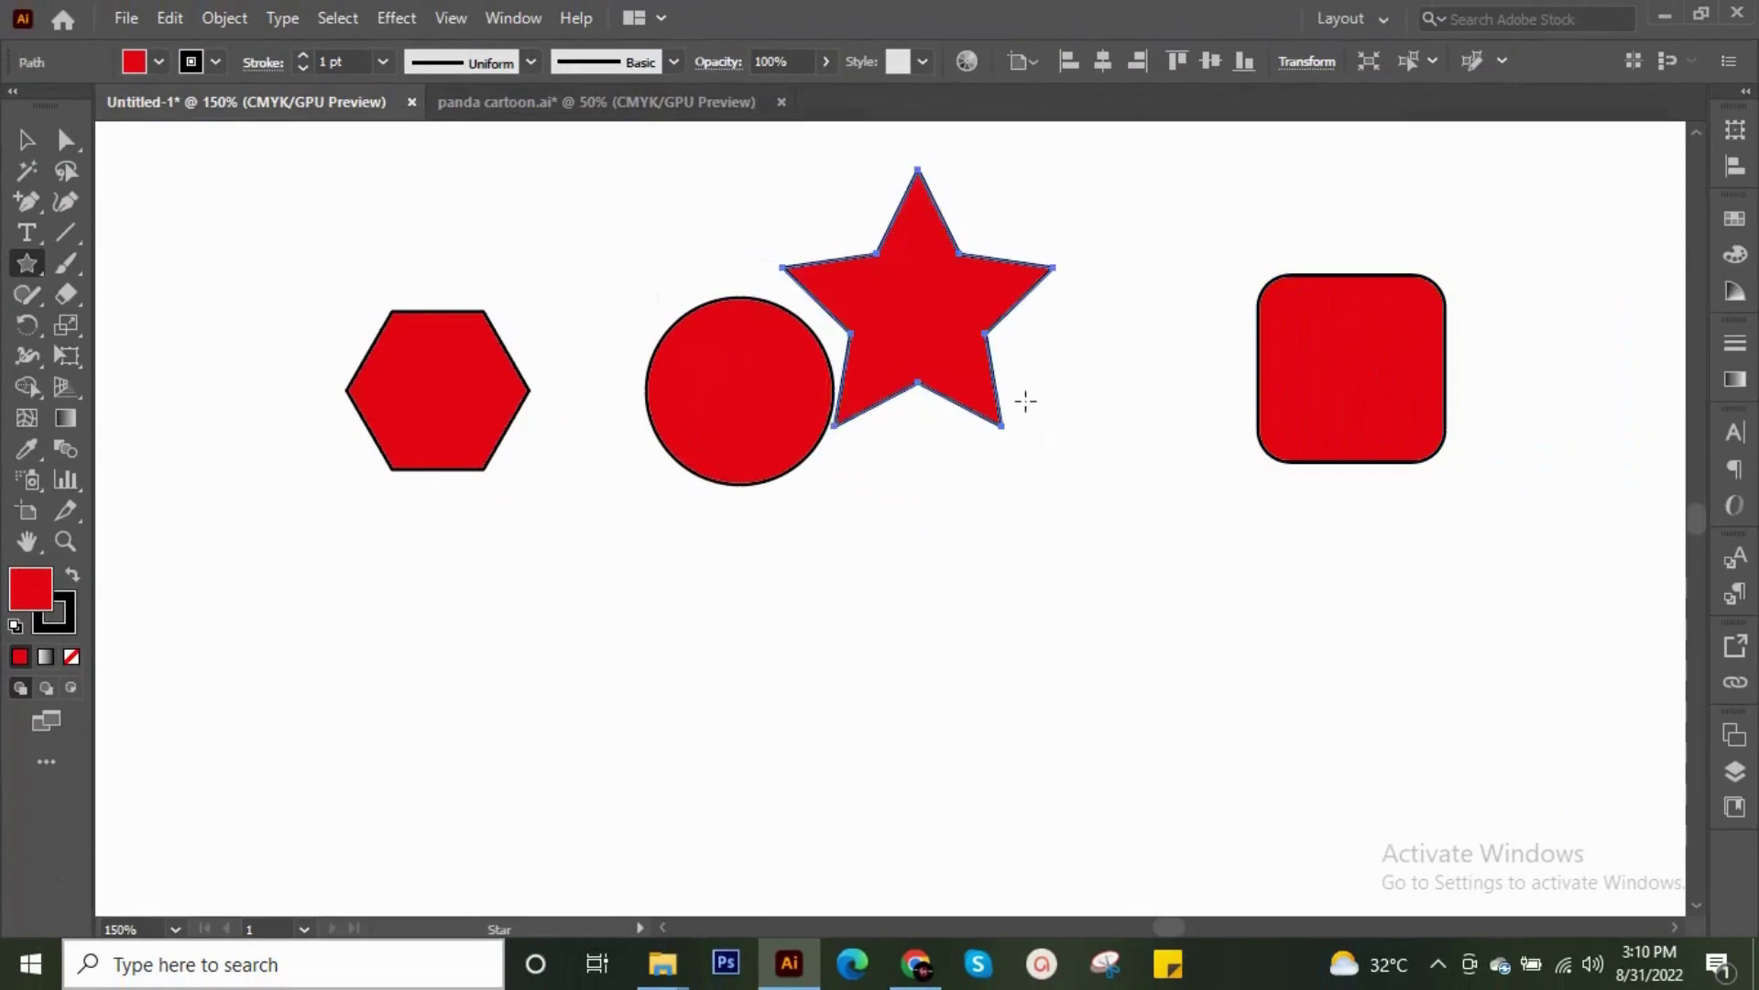
{"action": "left_click_drag", "start_coordinate": [890, 316], "coordinate": [1042, 368]}
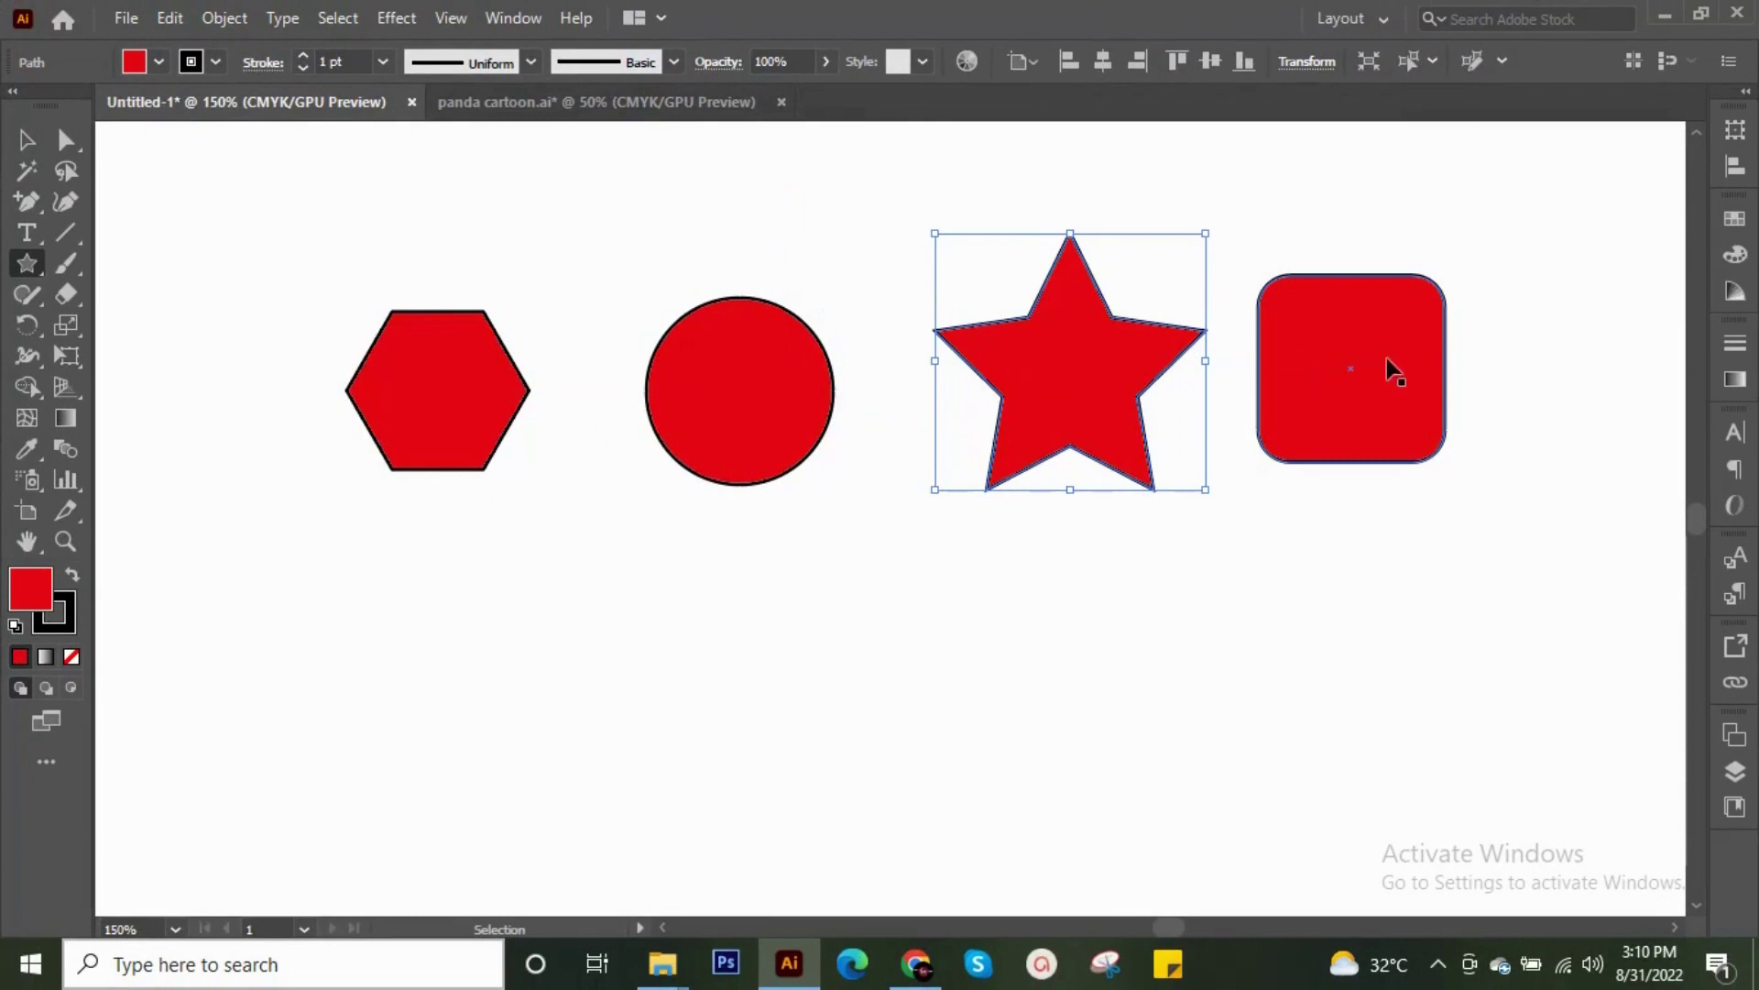
{"action": "left_click_drag", "start_coordinate": [1389, 366], "coordinate": [1392, 375]}
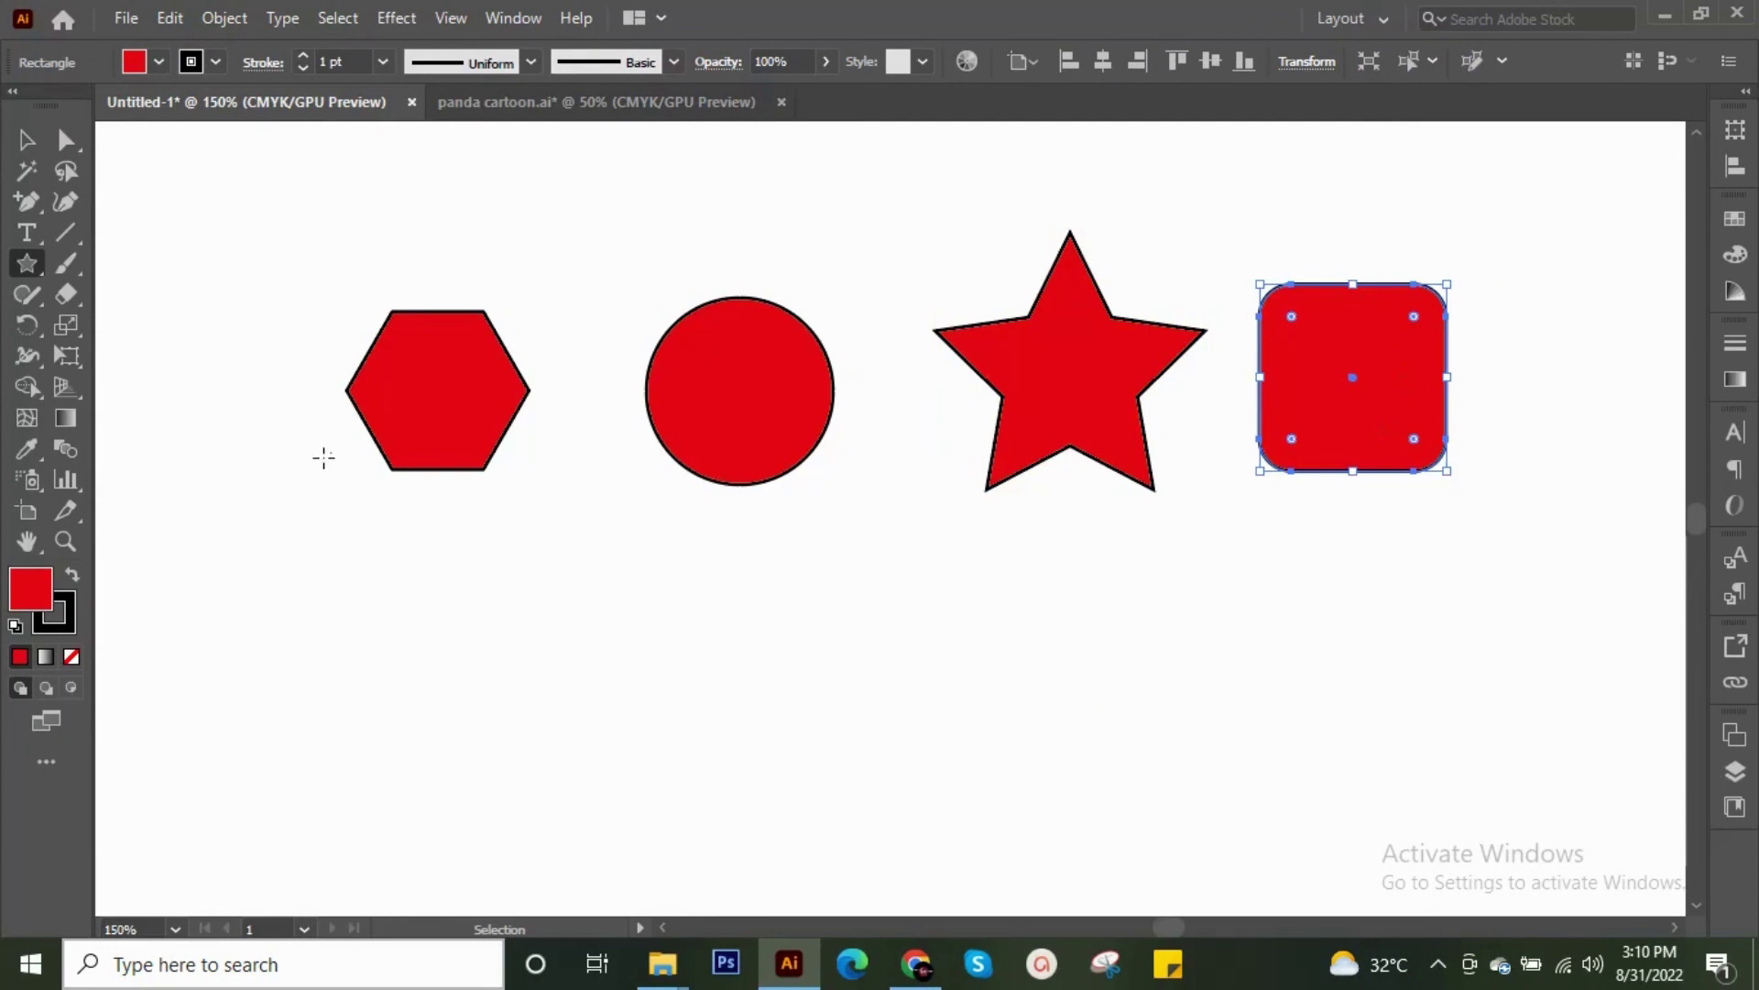
- Select all four shapes and duplicate them as a second row directly below the first
{"action": "left_click", "coordinate": [28, 142]}
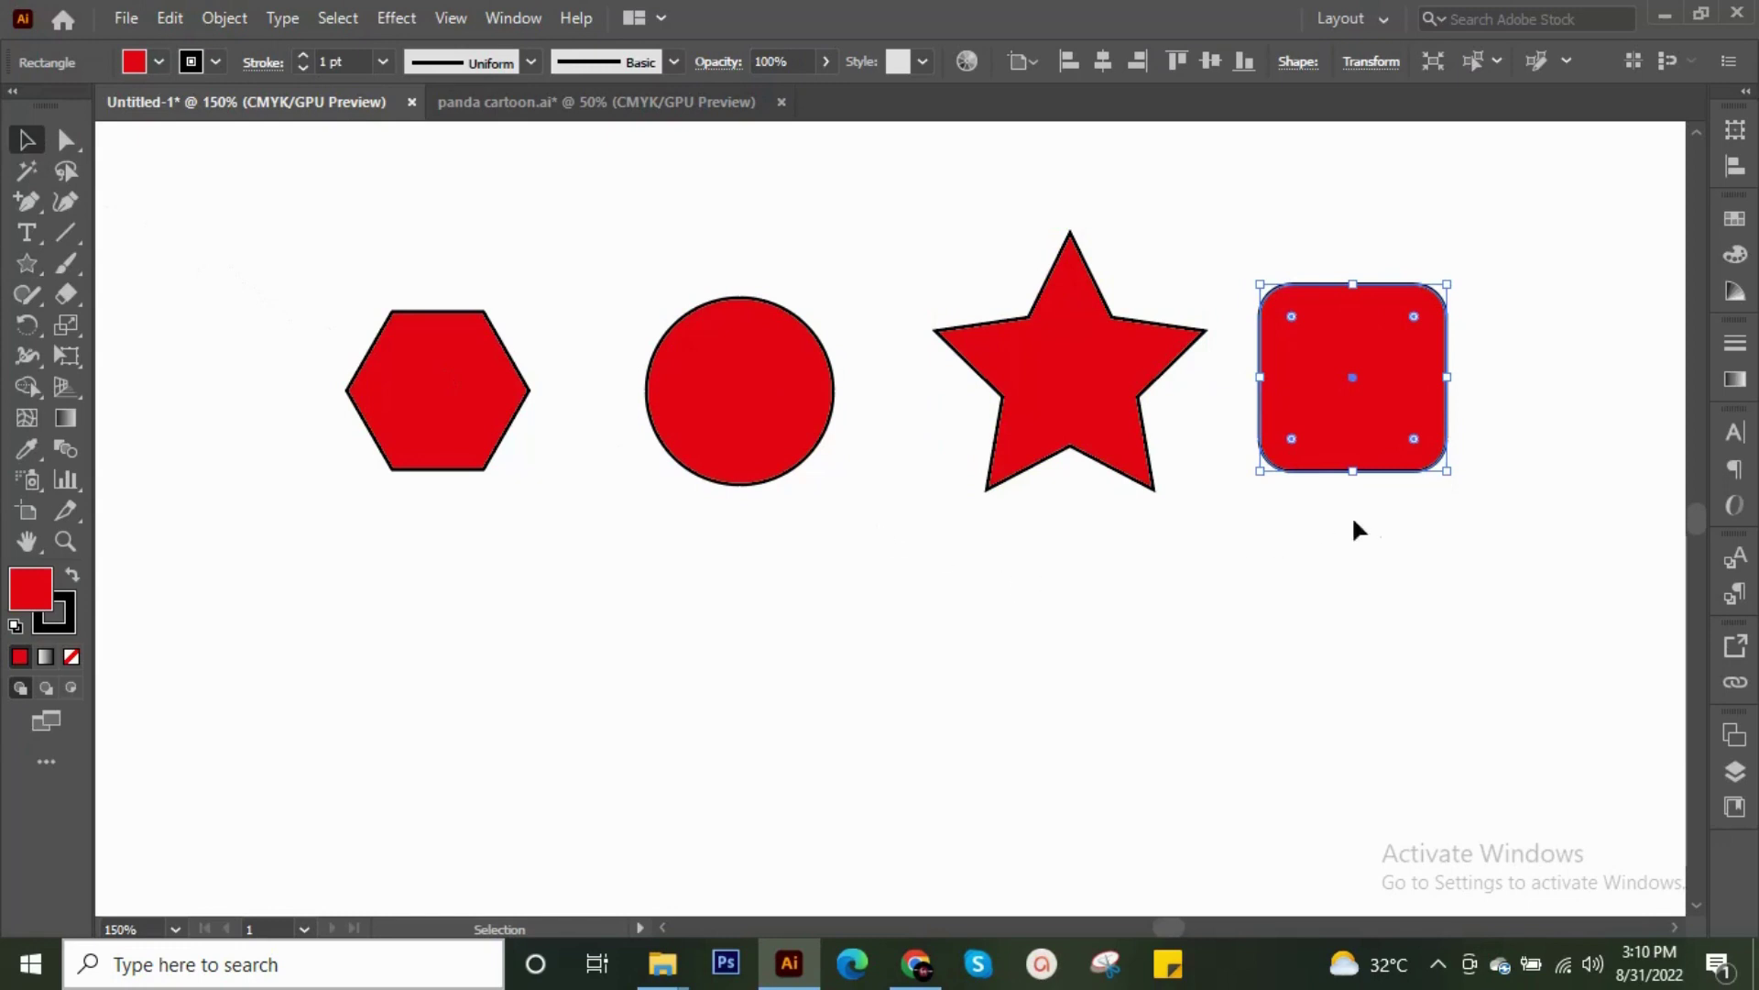
{"action": "key", "text": "ctrl+a"}
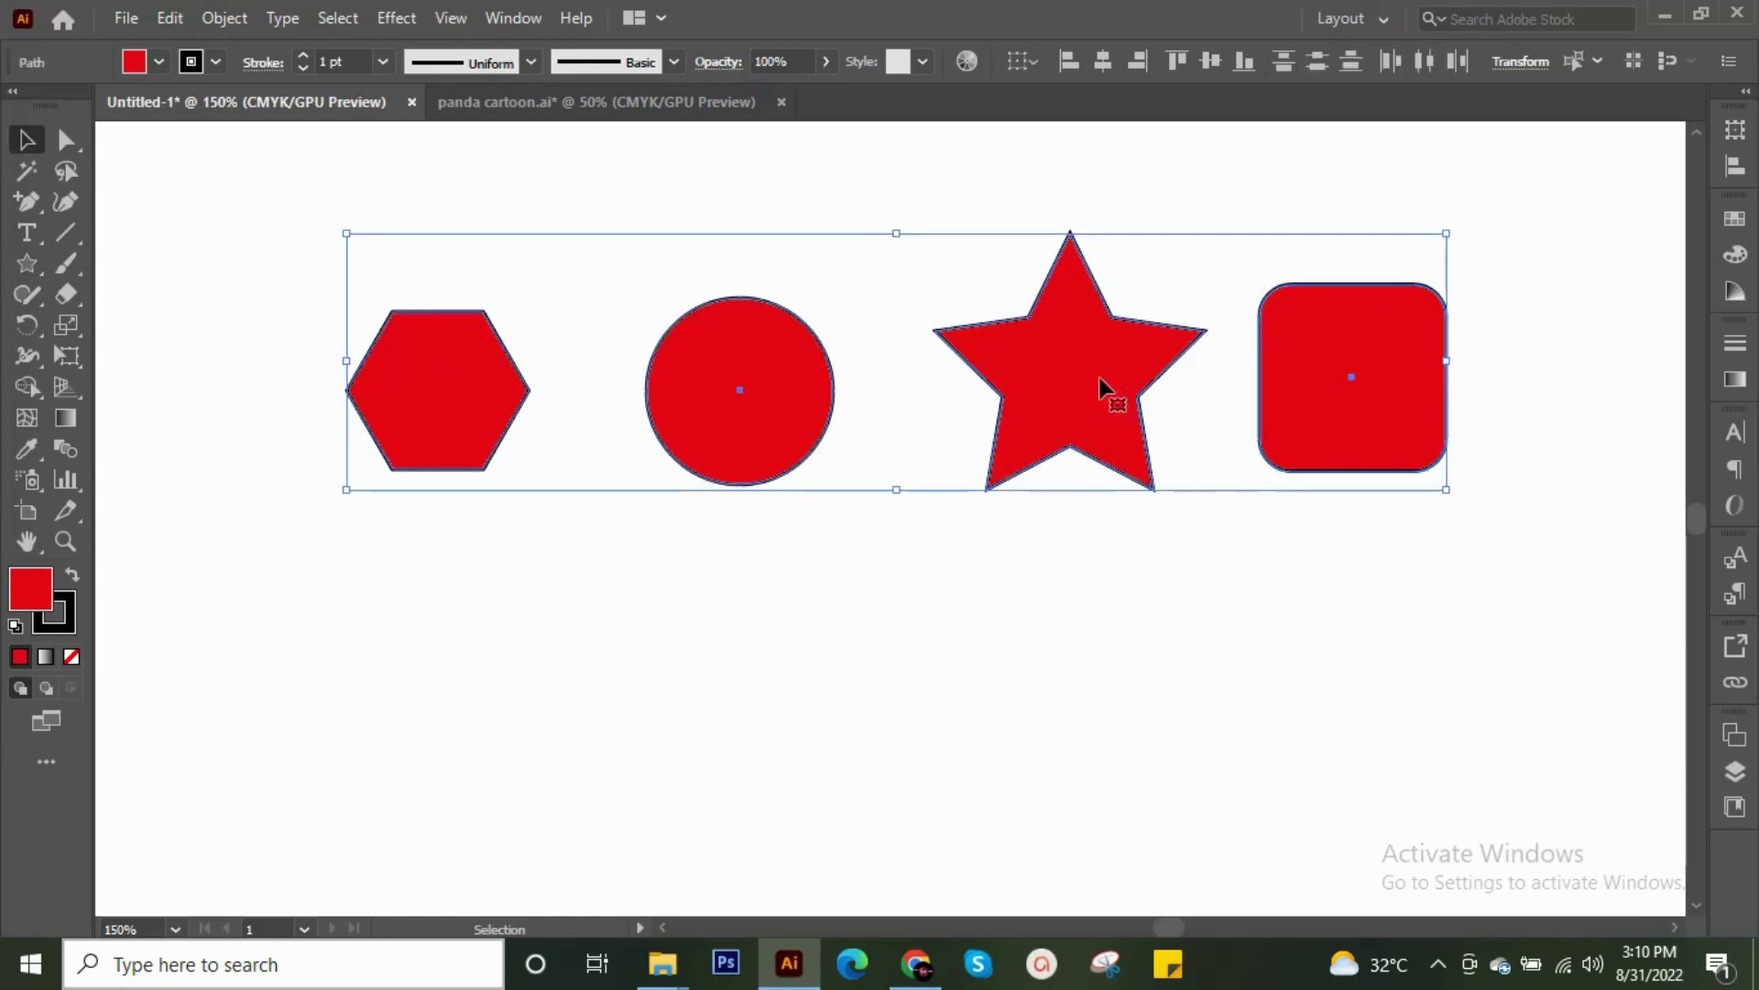
{"action": "left_click_drag", "start_coordinate": [1087, 413], "coordinate": [1112, 684]}
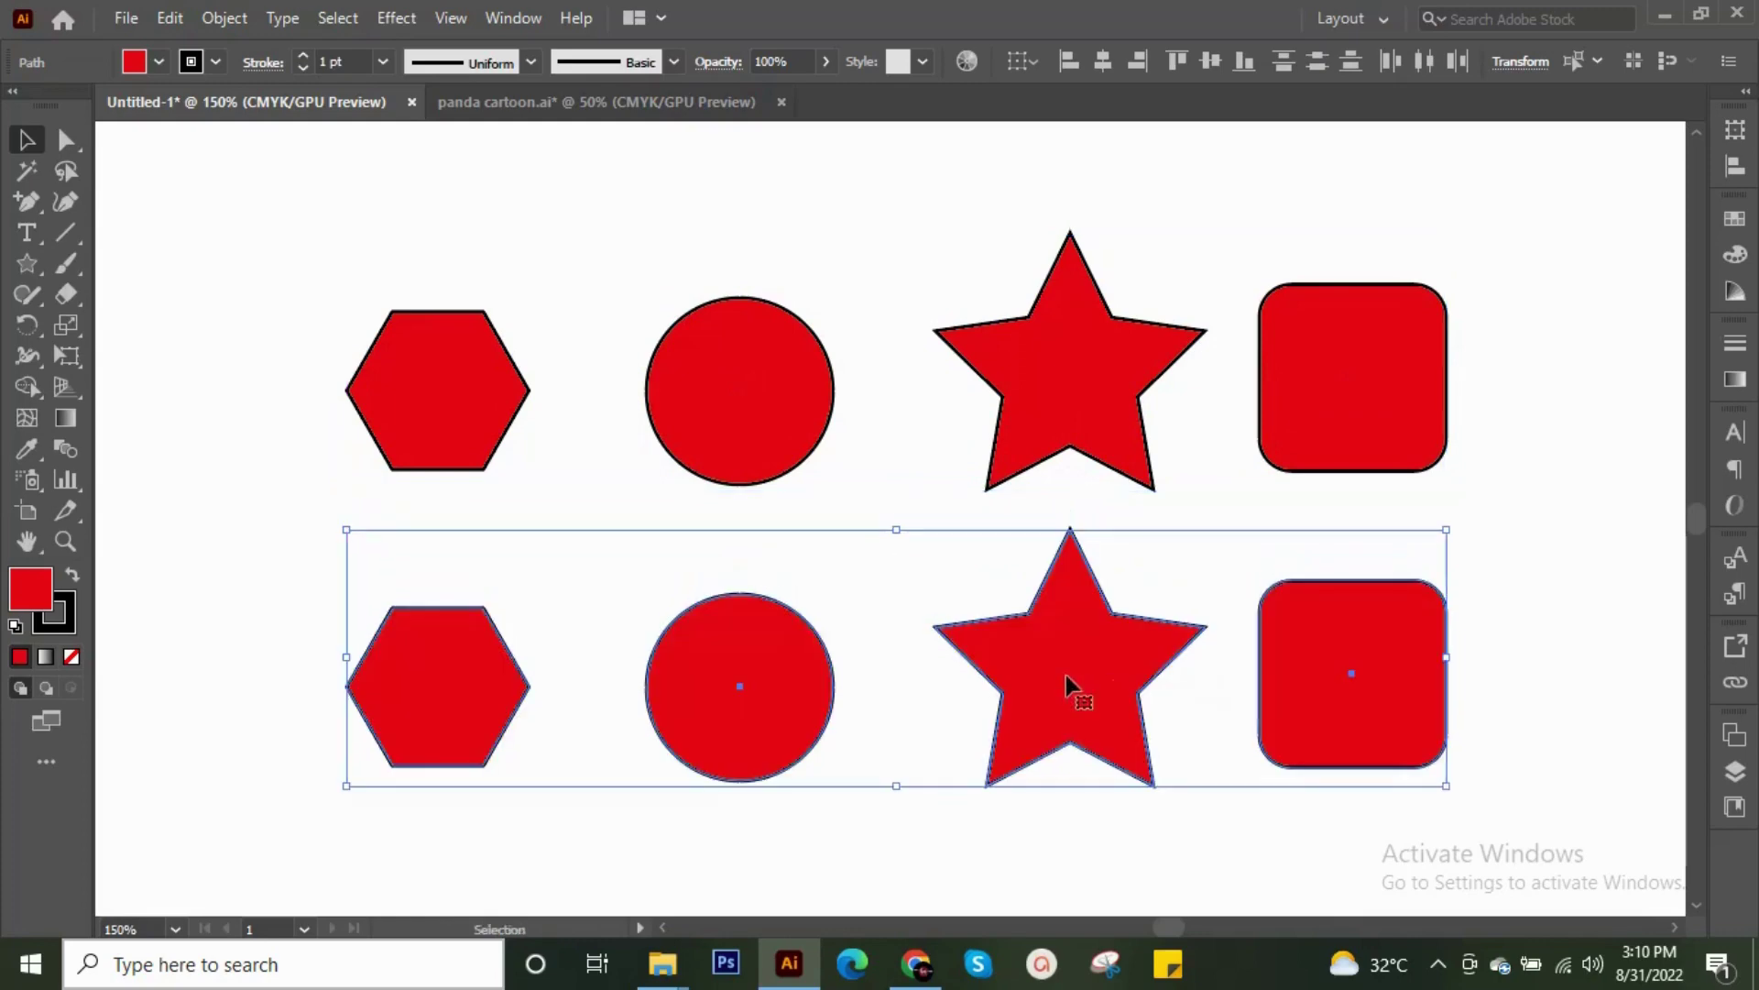
- Reflect the duplicated lower row of shapes across the vertical axis and deselect it
{"action": "right_click", "coordinate": [1093, 669]}
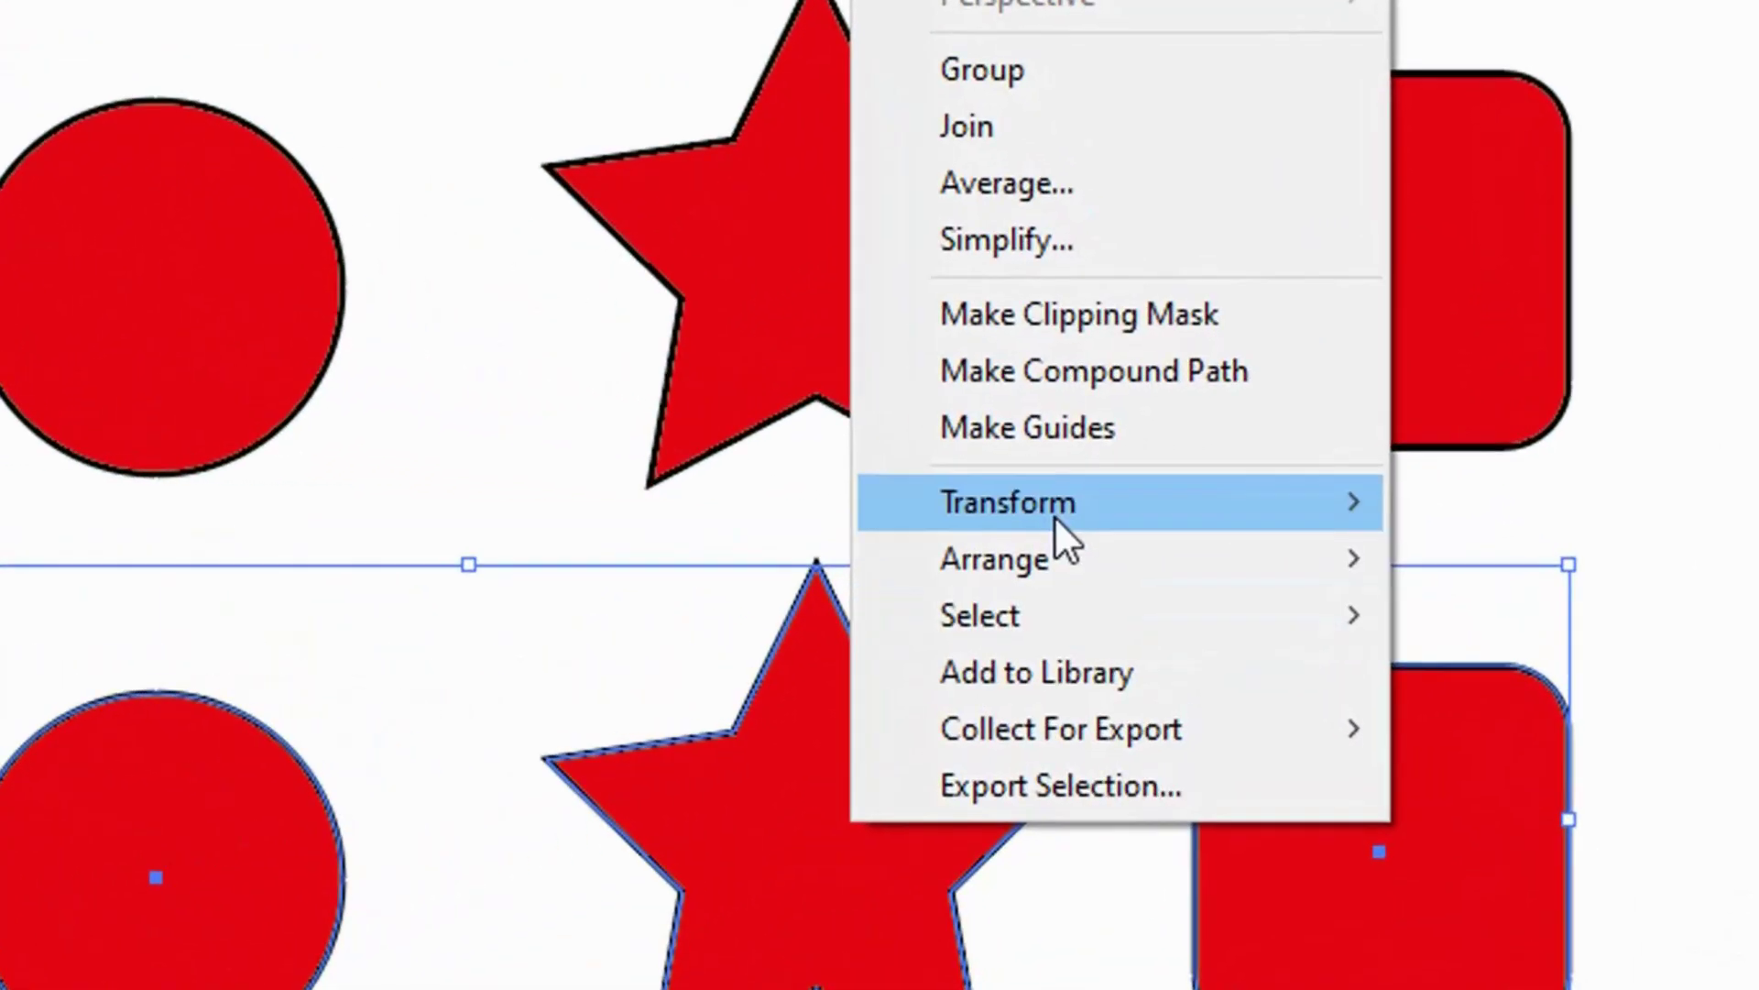
{"action": "mouse_move", "coordinate": [1056, 513]}
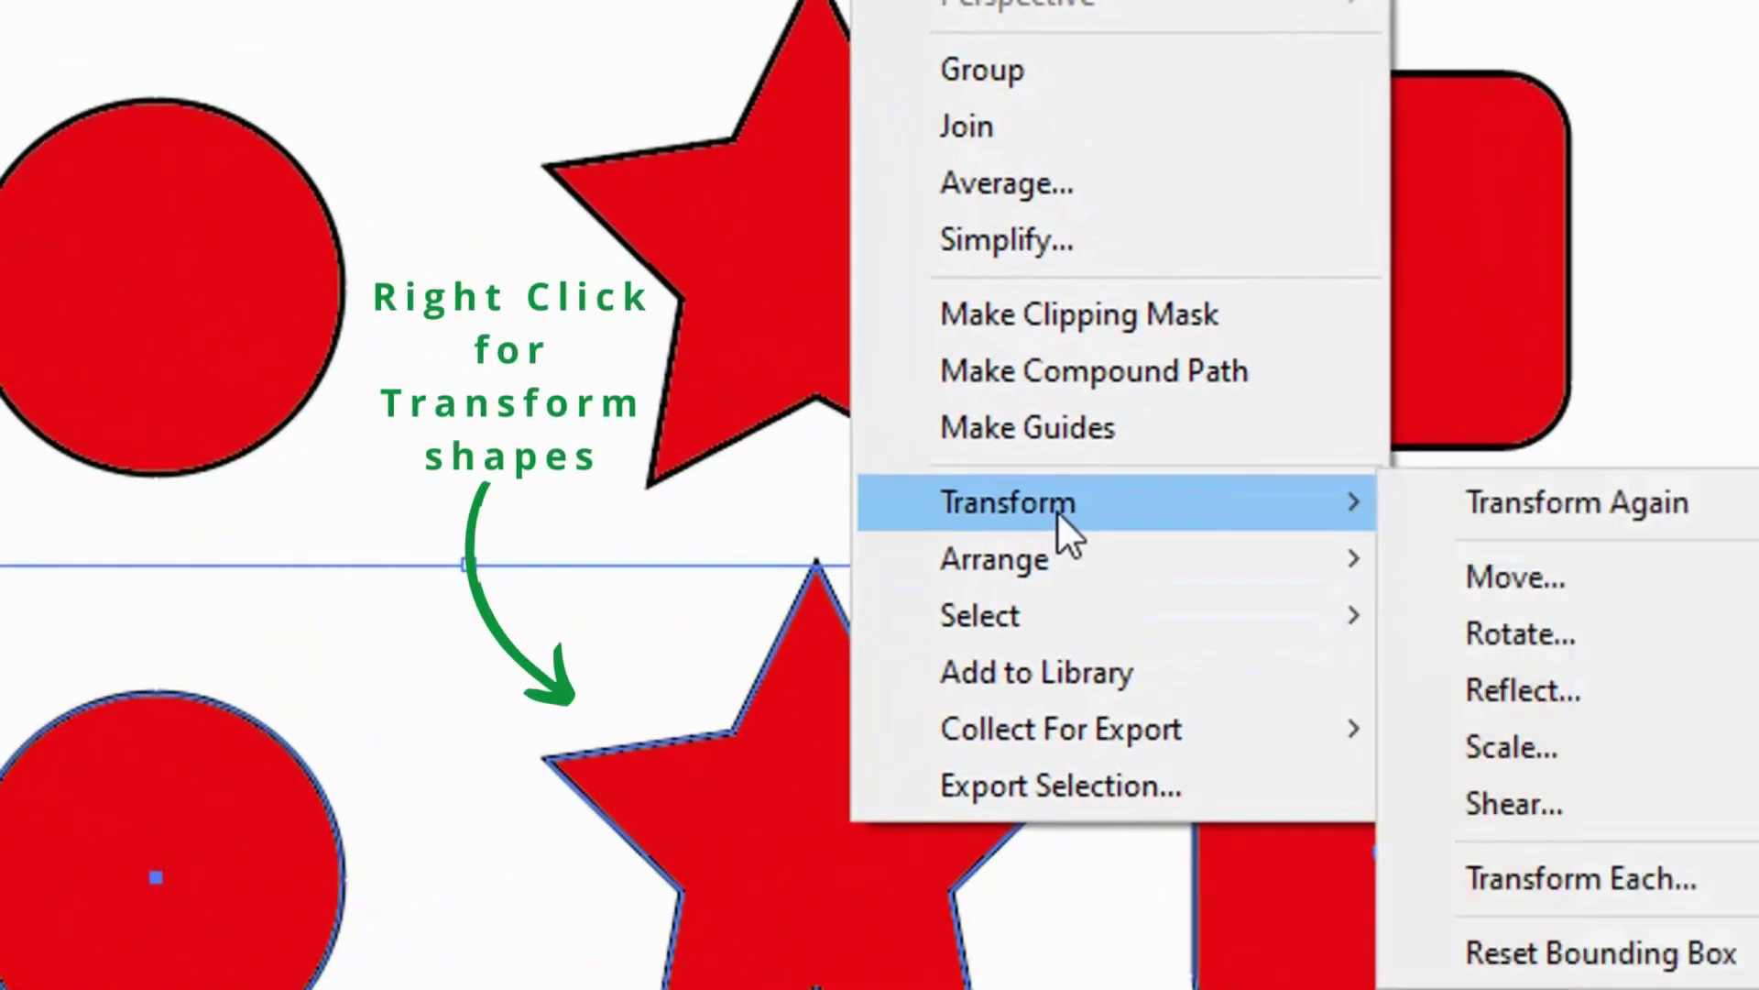
{"action": "left_click", "coordinate": [1471, 683]}
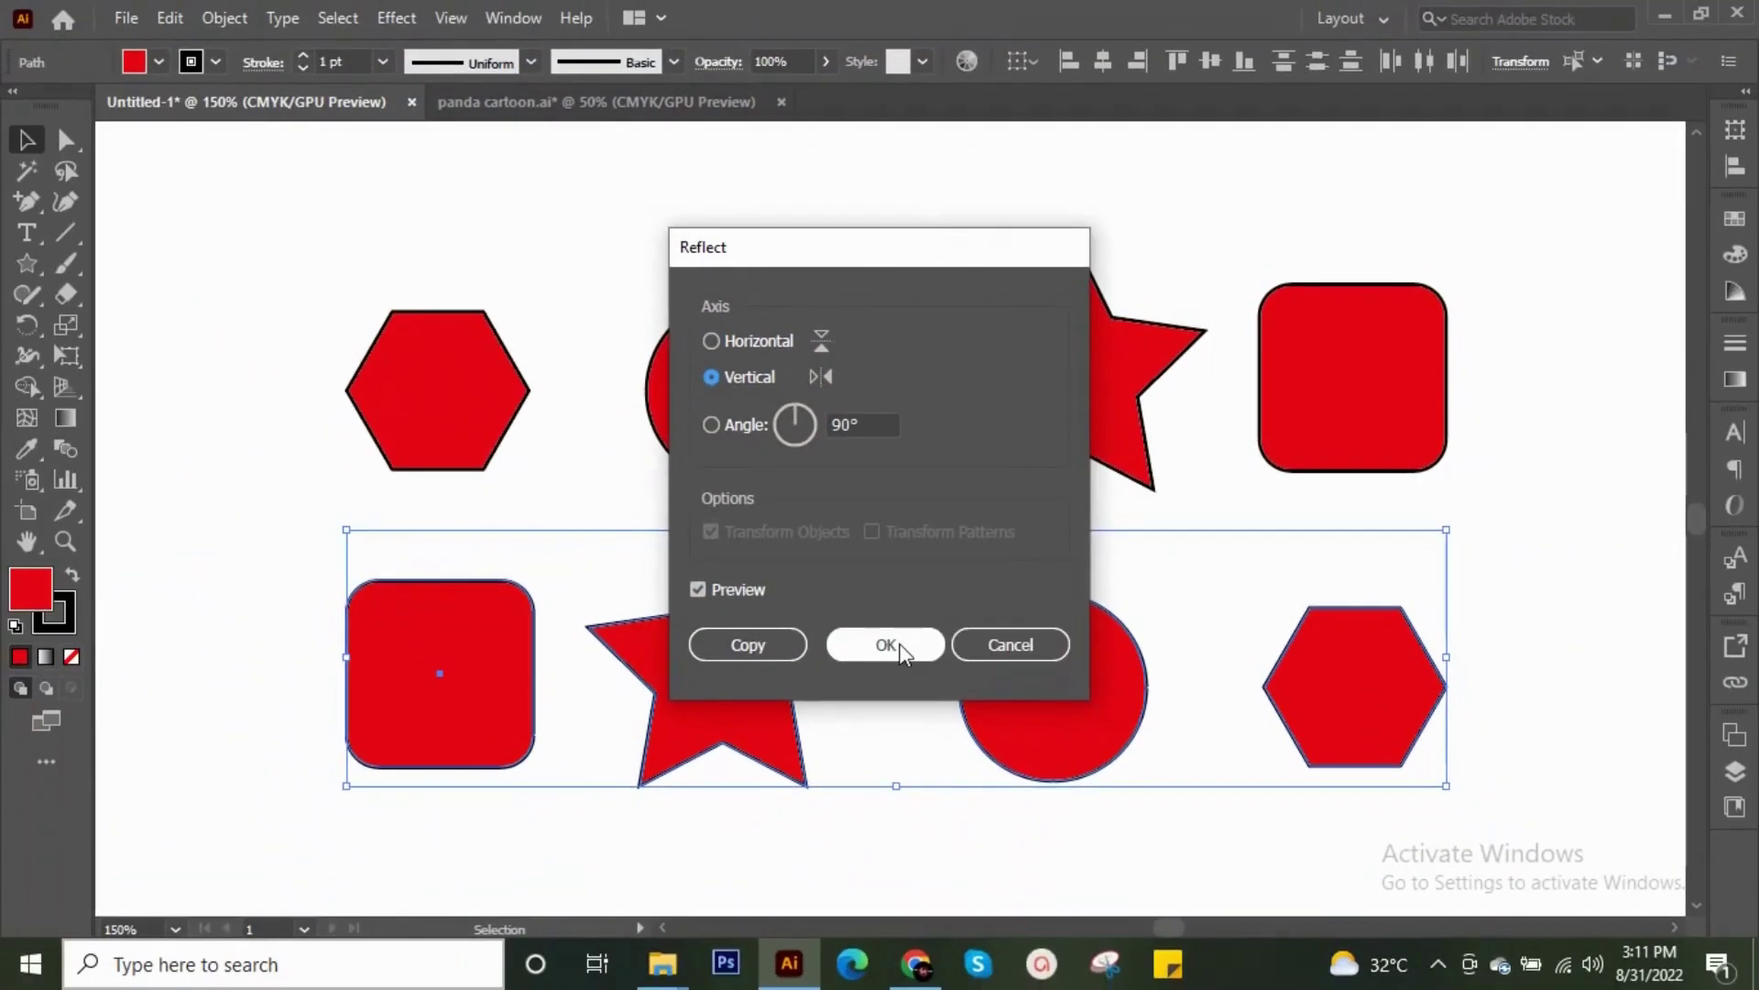
{"action": "left_click", "coordinate": [899, 647]}
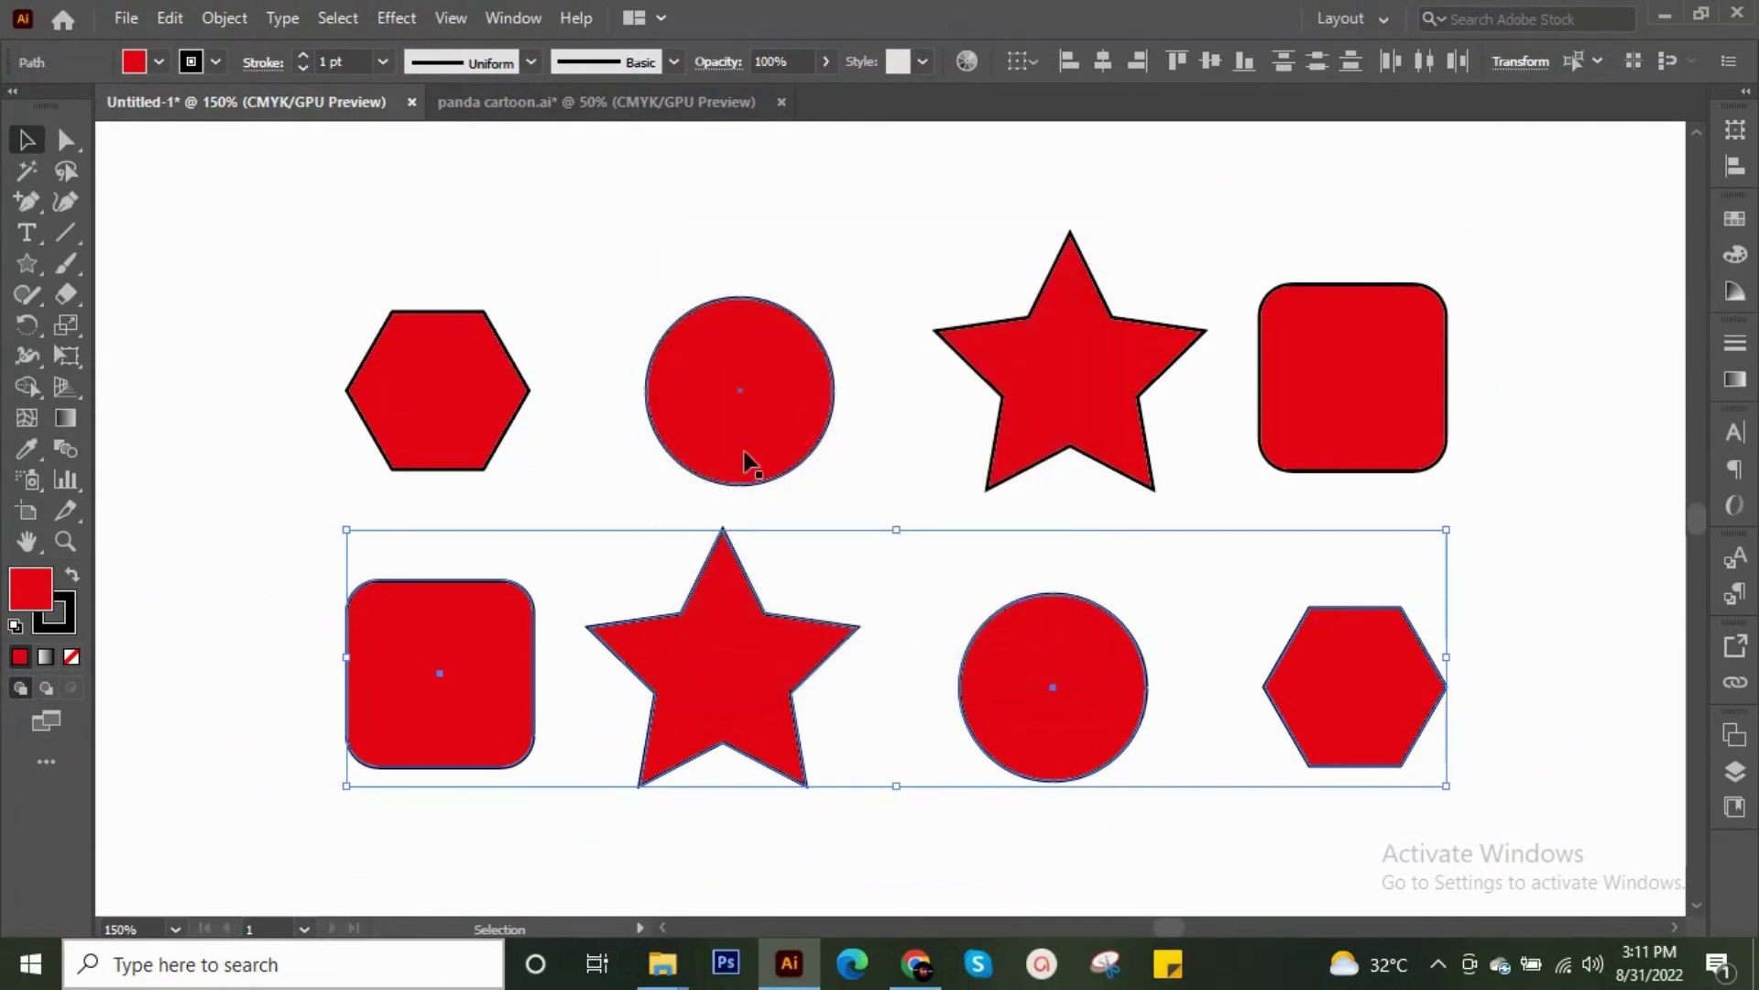
{"action": "left_click", "coordinate": [1502, 610]}
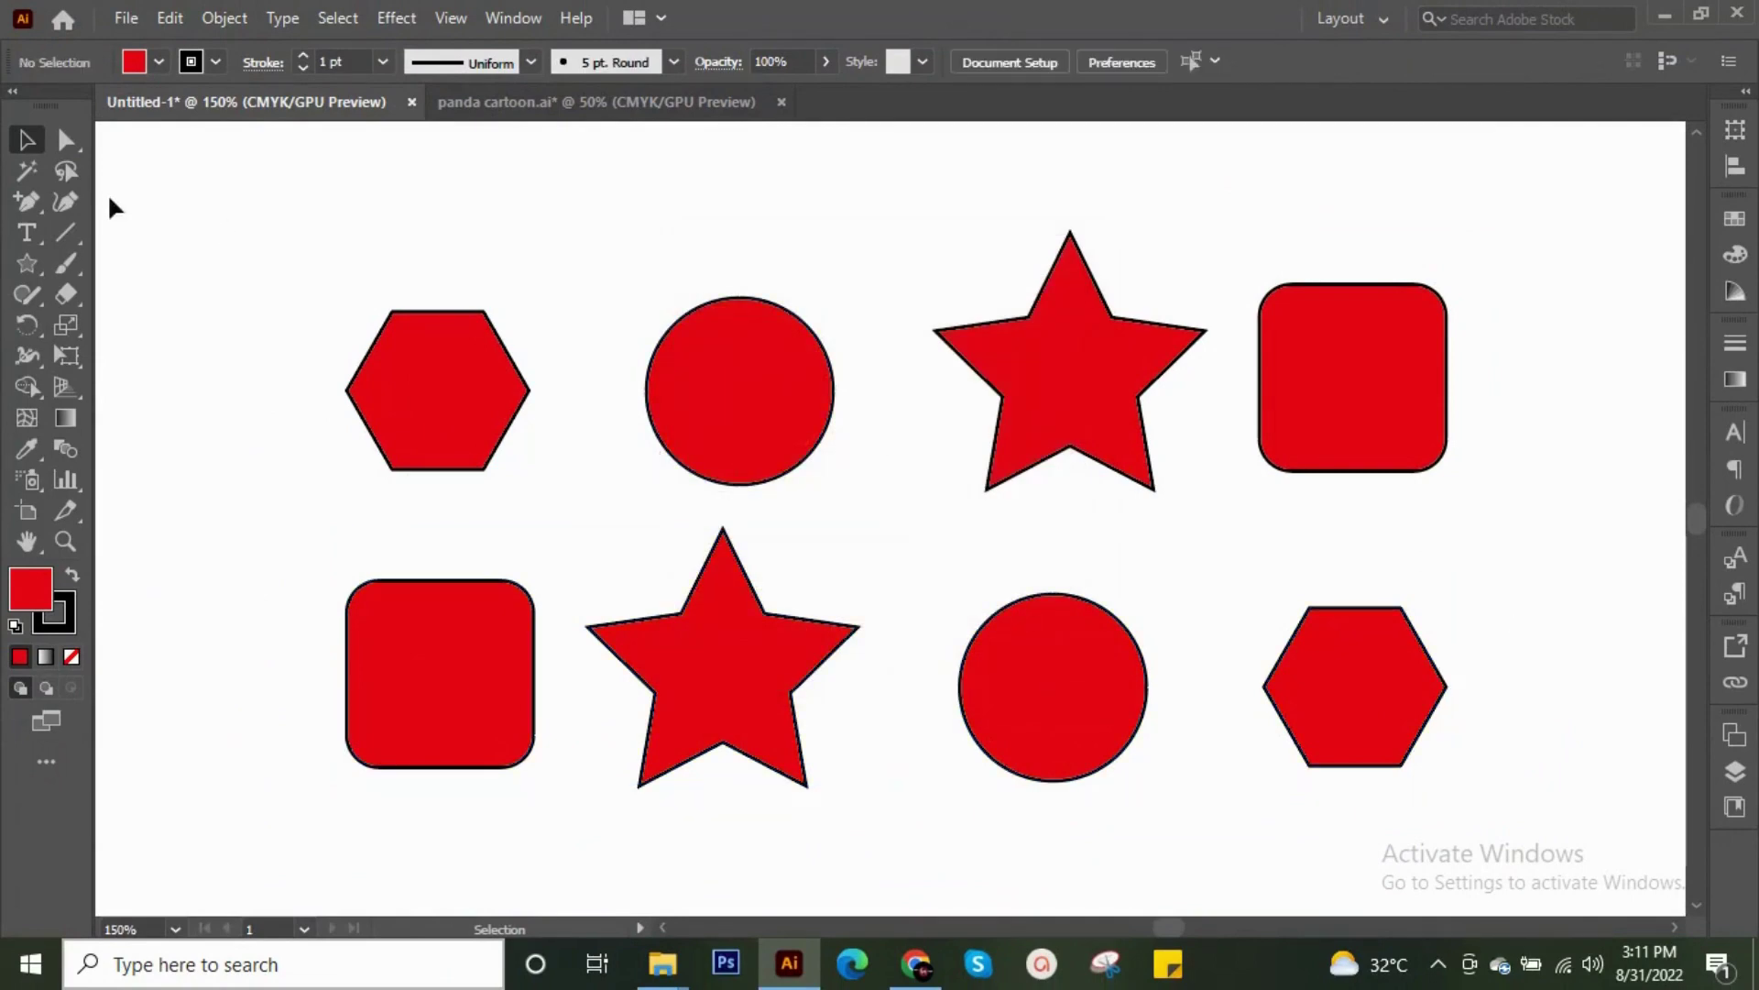
- Use the Lasso tool to select the upper hexagon, upper circle and lower rounded square with freehand loops
{"action": "left_click", "coordinate": [77, 168]}
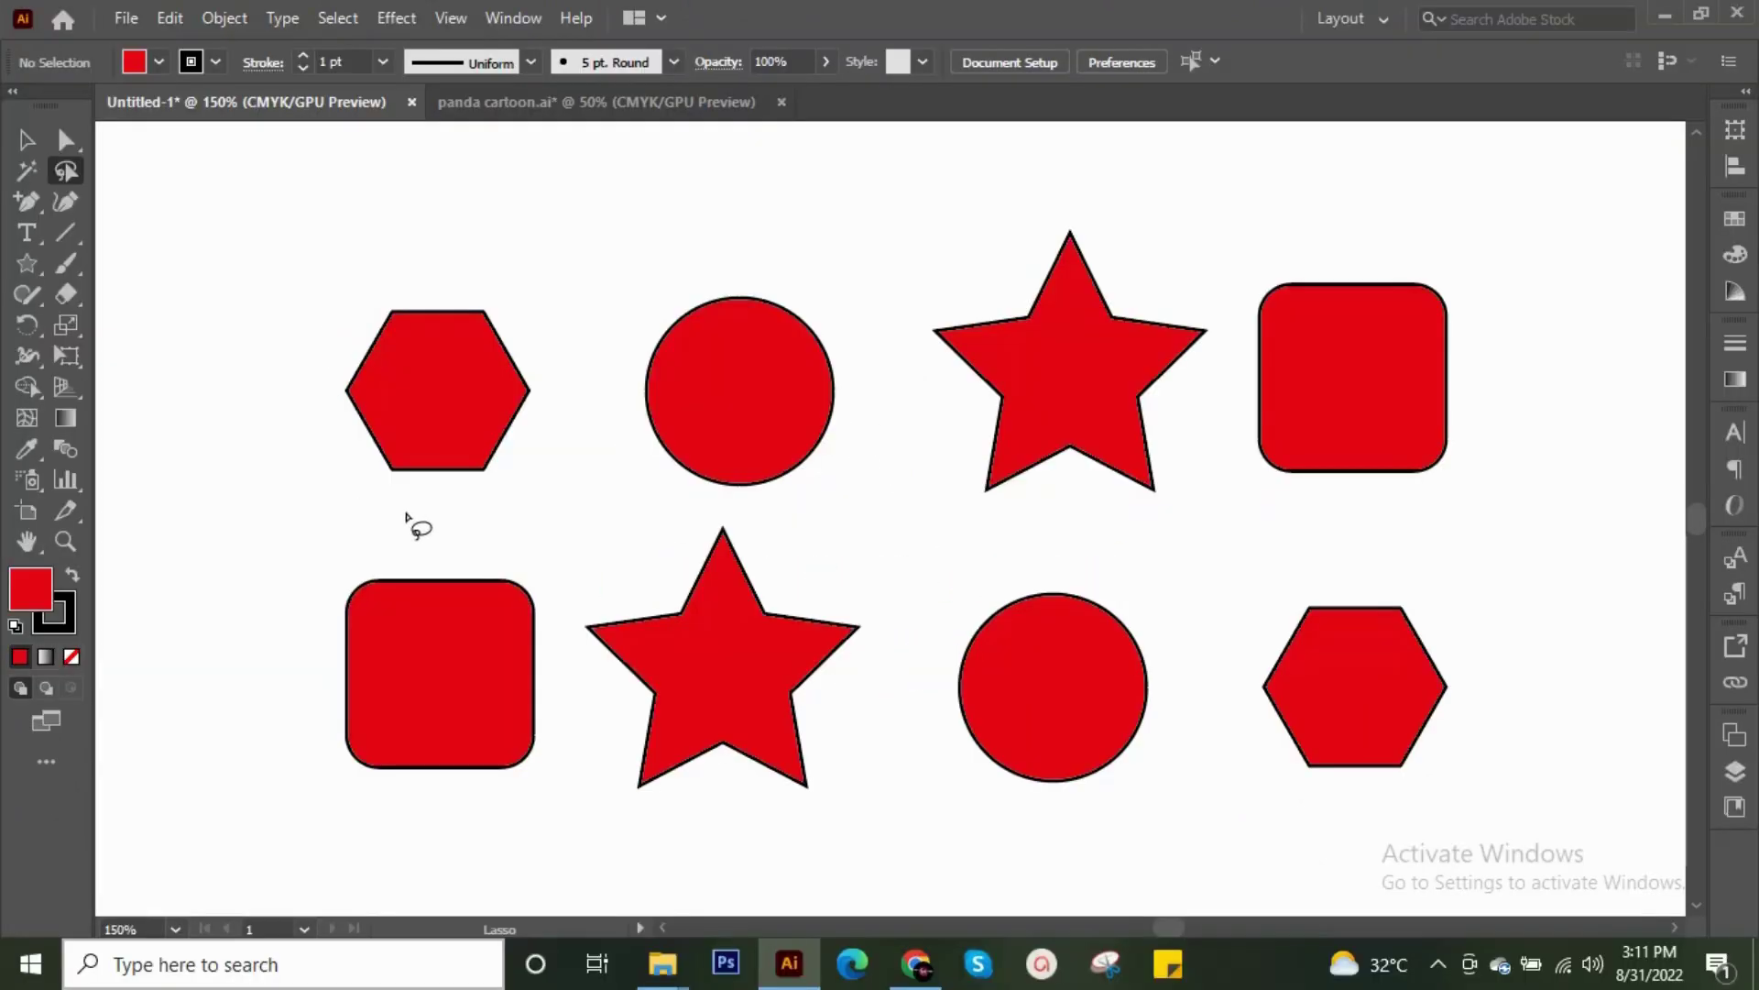
{"action": "mouse_move", "coordinate": [407, 516]}
{"action": "left_mouse_down"}
{"action": "mouse_move", "coordinate": [273, 328]}
{"action": "mouse_move", "coordinate": [428, 229]}
{"action": "mouse_move", "coordinate": [526, 232]}
{"action": "mouse_move", "coordinate": [568, 321]}
{"action": "mouse_move", "coordinate": [562, 442]}
{"action": "mouse_move", "coordinate": [537, 477]}
{"action": "mouse_move", "coordinate": [323, 545]}
{"action": "mouse_move", "coordinate": [288, 614]}
{"action": "mouse_move", "coordinate": [287, 779]}
{"action": "mouse_move", "coordinate": [364, 836]}
{"action": "mouse_move", "coordinate": [419, 842]}
{"action": "mouse_move", "coordinate": [562, 785]}
{"action": "mouse_move", "coordinate": [571, 727]}
{"action": "mouse_move", "coordinate": [557, 676]}
{"action": "mouse_move", "coordinate": [534, 680]}
{"action": "mouse_move", "coordinate": [545, 620]}
{"action": "mouse_move", "coordinate": [516, 507]}
{"action": "mouse_move", "coordinate": [579, 436]}
{"action": "mouse_move", "coordinate": [605, 436]}
{"action": "mouse_move", "coordinate": [605, 370]}
{"action": "mouse_move", "coordinate": [716, 235]}
{"action": "mouse_move", "coordinate": [751, 229]}
{"action": "mouse_move", "coordinate": [877, 375]}
{"action": "mouse_move", "coordinate": [867, 466]}
{"action": "mouse_move", "coordinate": [802, 502]}
{"action": "mouse_move", "coordinate": [688, 494]}
{"action": "mouse_move", "coordinate": [609, 438]}
{"action": "left_mouse_up"}
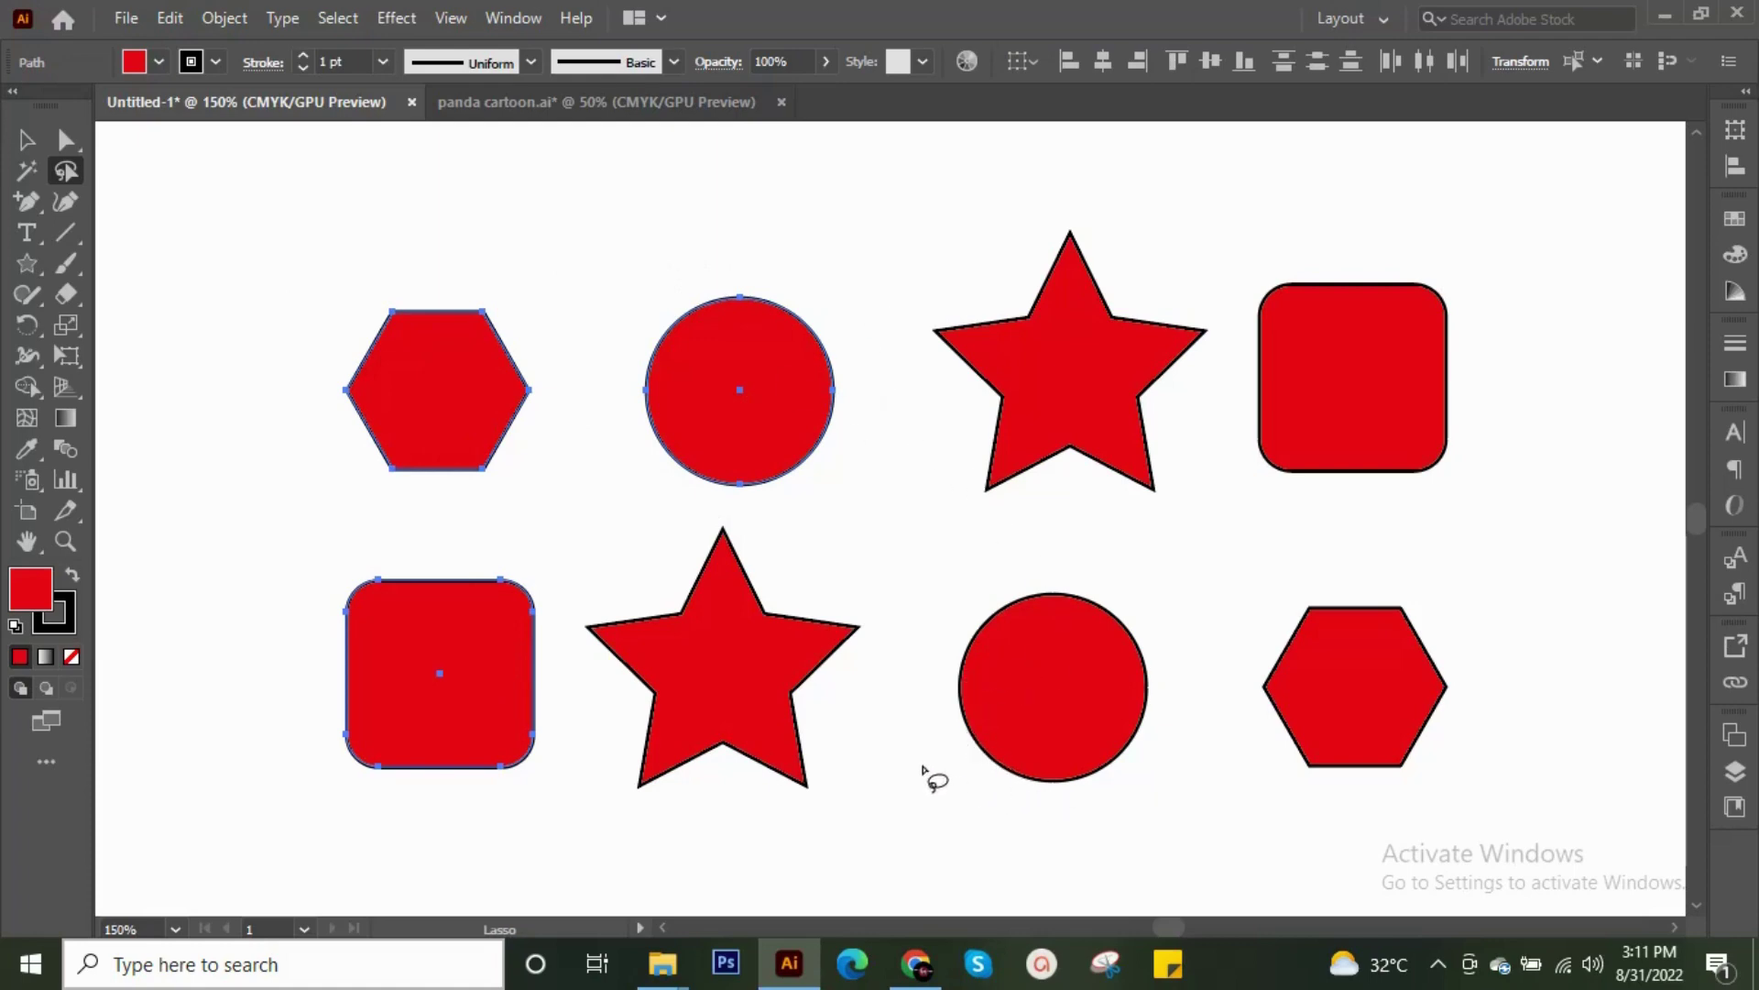
{"action": "mouse_move", "coordinate": [923, 767]}
{"action": "left_mouse_down"}
{"action": "mouse_move", "coordinate": [945, 727]}
{"action": "mouse_move", "coordinate": [940, 656]}
{"action": "mouse_move", "coordinate": [896, 566]}
{"action": "mouse_move", "coordinate": [969, 436]}
{"action": "mouse_move", "coordinate": [902, 289]}
{"action": "mouse_move", "coordinate": [1182, 304]}
{"action": "mouse_move", "coordinate": [1228, 472]}
{"action": "mouse_move", "coordinate": [1173, 524]}
{"action": "mouse_move", "coordinate": [1078, 518]}
{"action": "mouse_move", "coordinate": [977, 451]}
{"action": "left_mouse_up"}
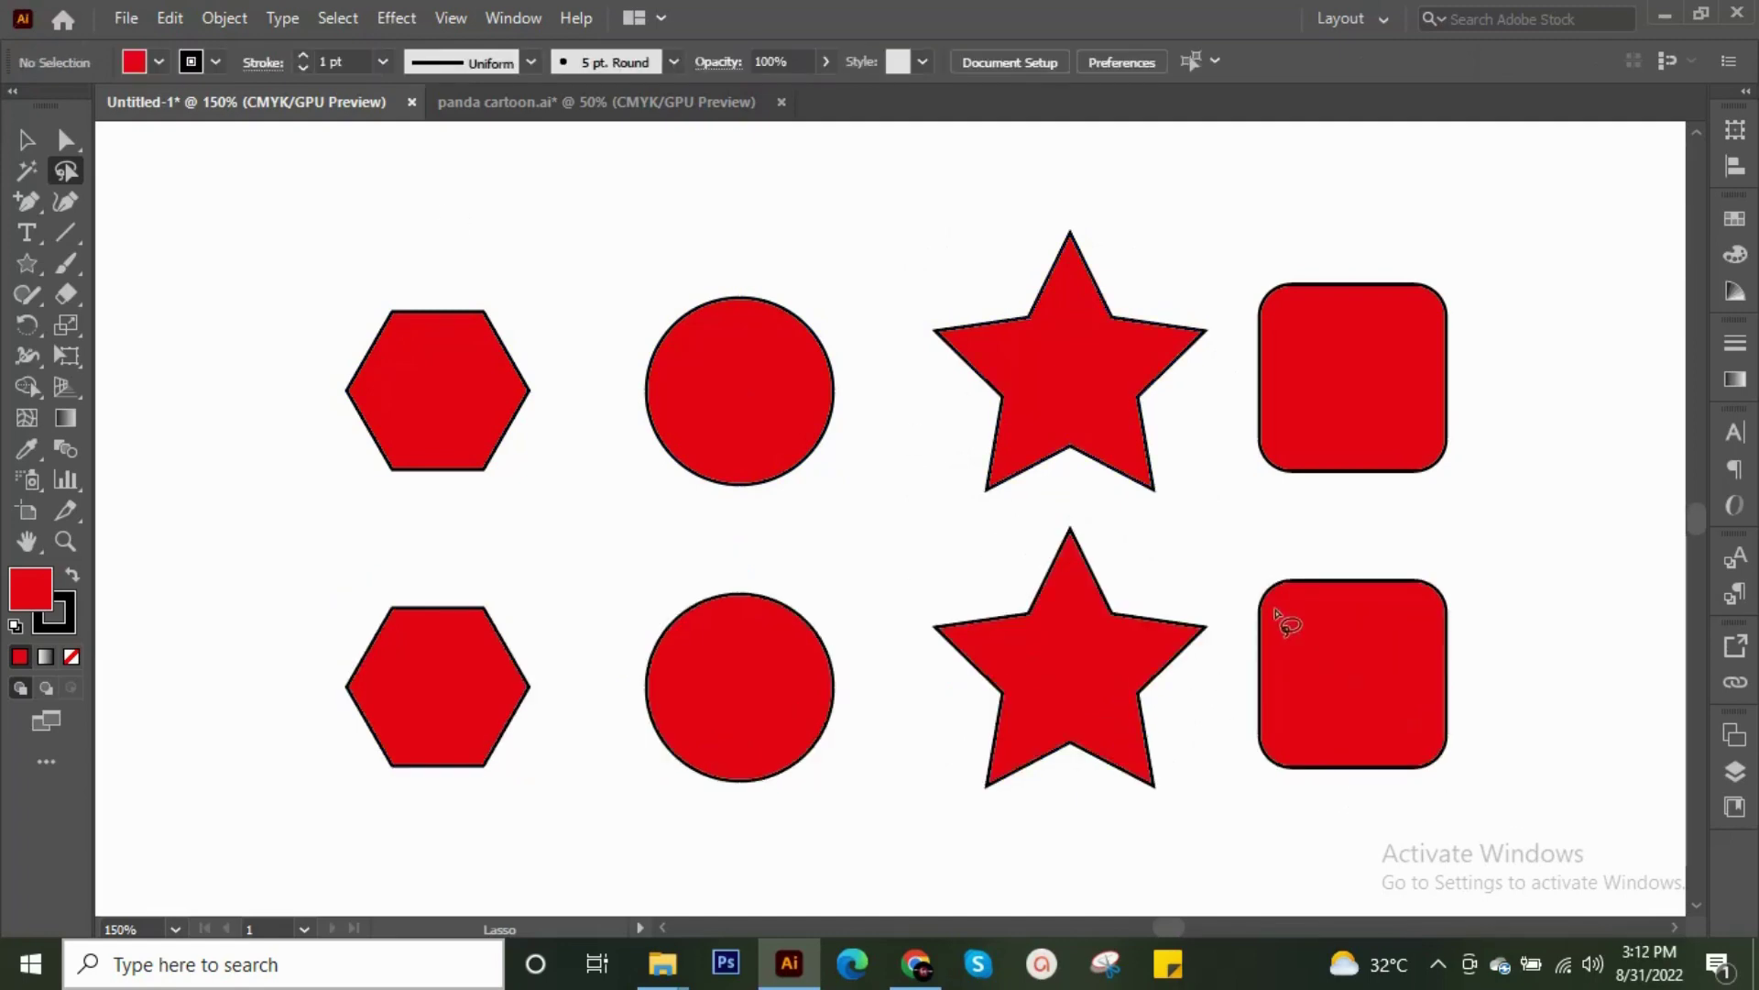
- Lasso the whole lower row together with the upper hexagon, and clear the selection
{"action": "mouse_move", "coordinate": [1484, 773]}
{"action": "left_mouse_down"}
{"action": "mouse_move", "coordinate": [1402, 519]}
{"action": "mouse_move", "coordinate": [1510, 799]}
{"action": "mouse_move", "coordinate": [1406, 836]}
{"action": "mouse_move", "coordinate": [883, 844]}
{"action": "mouse_move", "coordinate": [495, 800]}
{"action": "mouse_move", "coordinate": [244, 819]}
{"action": "mouse_move", "coordinate": [322, 479]}
{"action": "mouse_move", "coordinate": [561, 263]}
{"action": "mouse_move", "coordinate": [465, 543]}
{"action": "mouse_move", "coordinate": [308, 471]}
{"action": "left_mouse_up"}
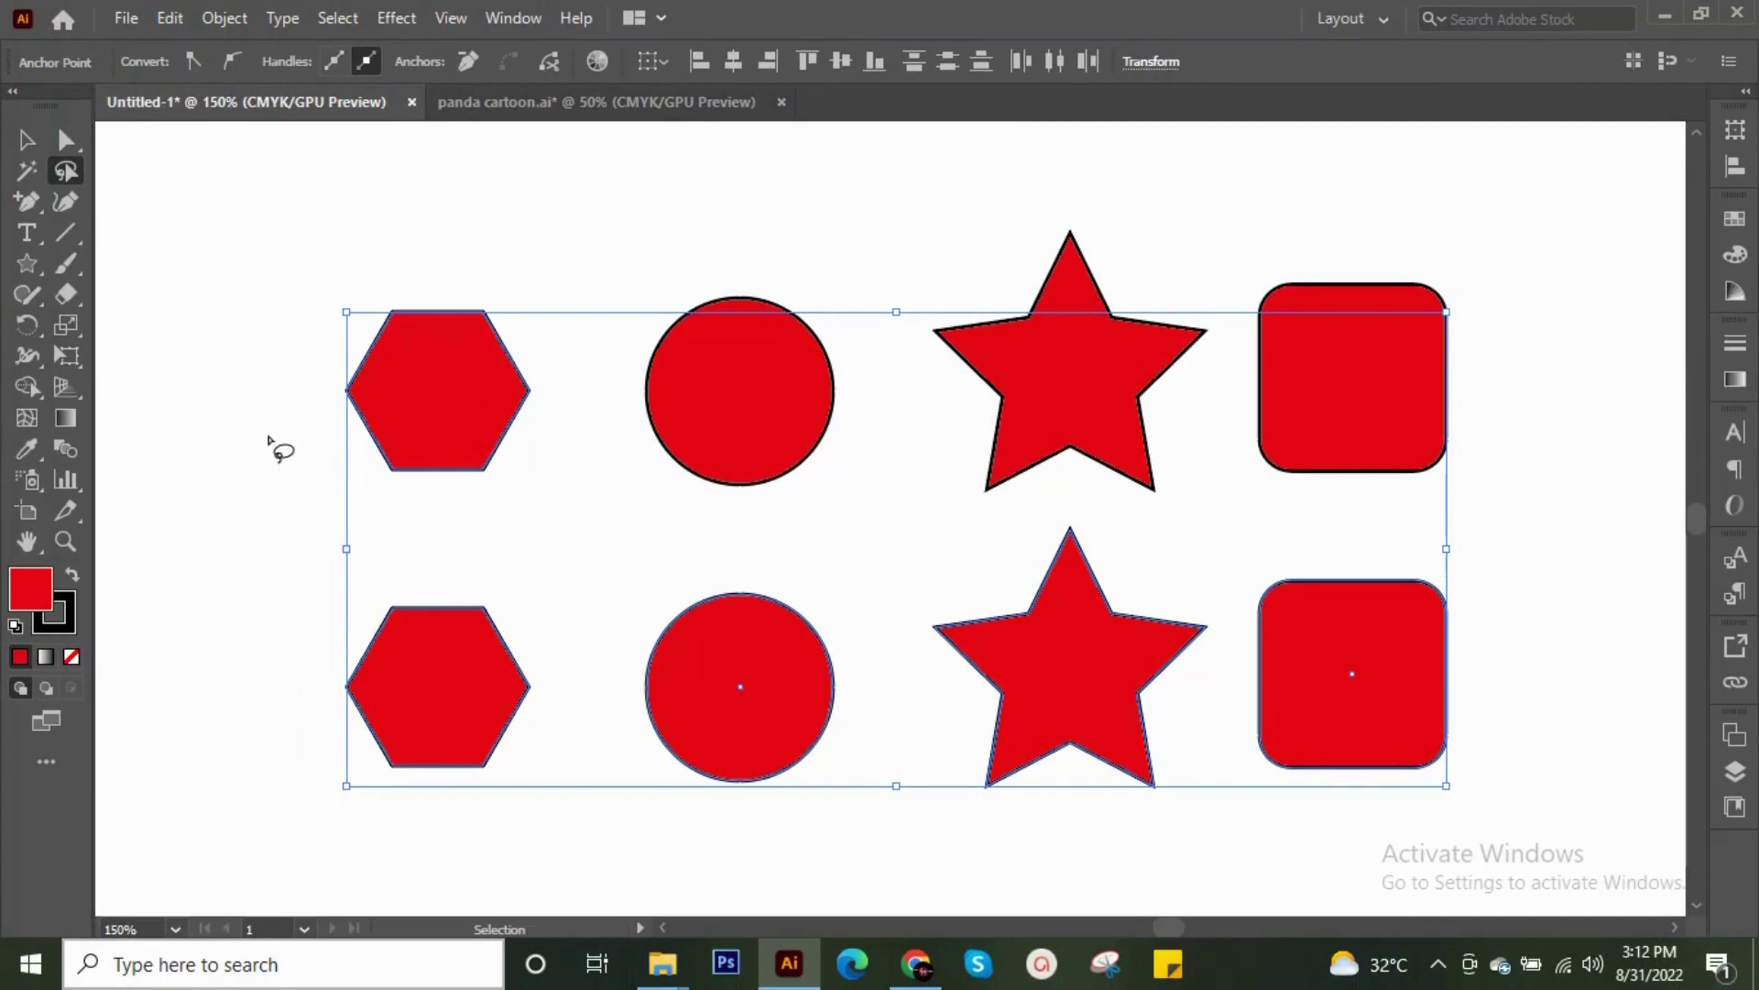
{"action": "left_click", "coordinate": [268, 440]}
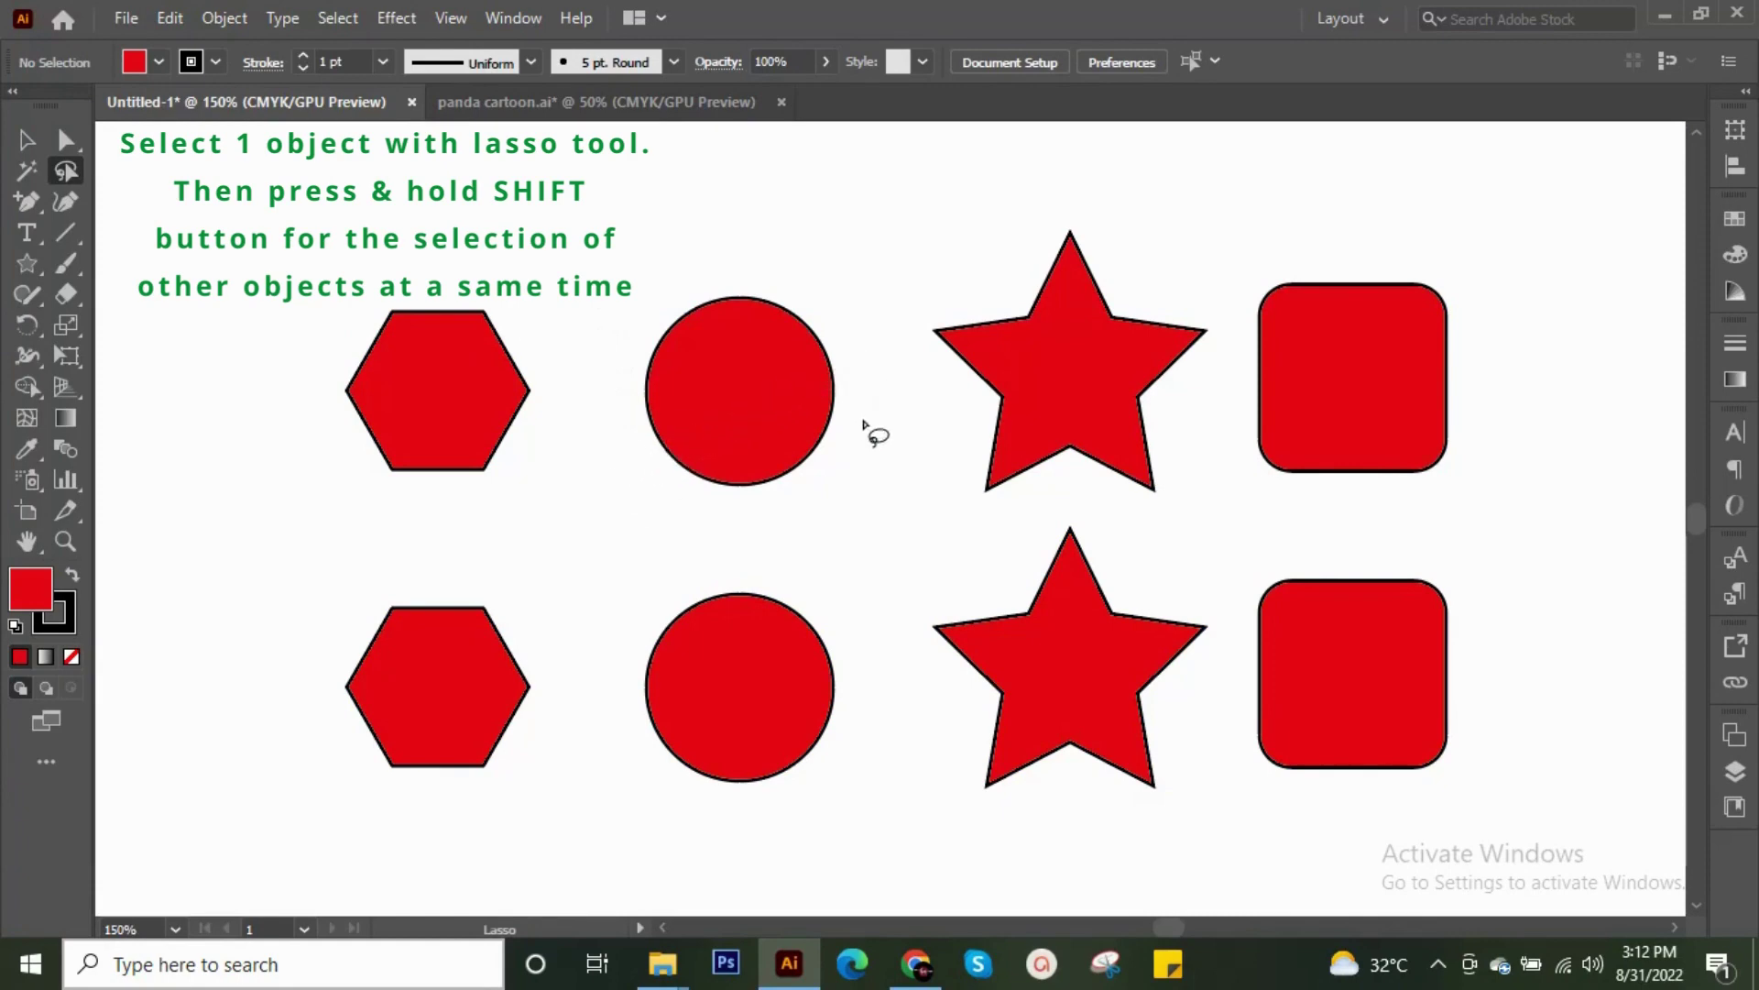
- Lasso the upper circle, and add the lower rounded square and the upper hexagon to the same selection
{"action": "mouse_move", "coordinate": [630, 448]}
{"action": "left_mouse_down"}
{"action": "mouse_move", "coordinate": [782, 519]}
{"action": "mouse_move", "coordinate": [679, 510]}
{"action": "mouse_move", "coordinate": [638, 462]}
{"action": "left_mouse_up"}
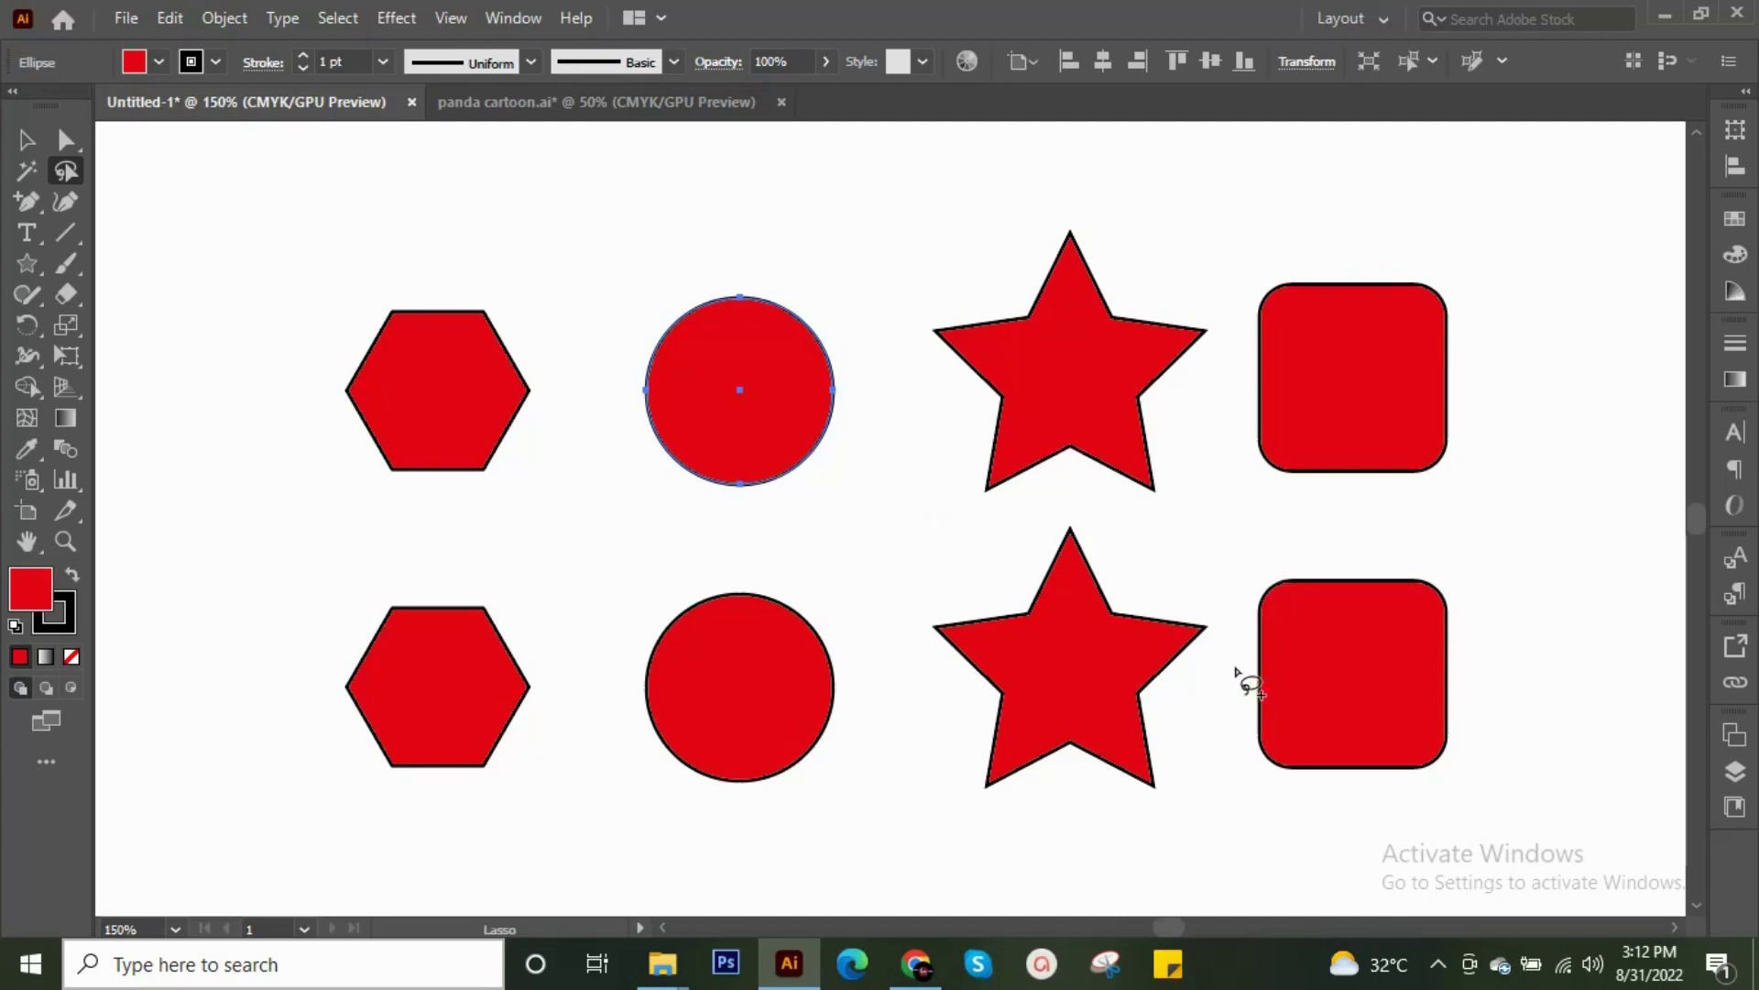
{"action": "mouse_move", "coordinate": [1235, 672]}
{"action": "left_mouse_down"}
{"action": "mouse_move", "coordinate": [1296, 565]}
{"action": "mouse_move", "coordinate": [1349, 539]}
{"action": "mouse_move", "coordinate": [1442, 586]}
{"action": "left_mouse_up"}
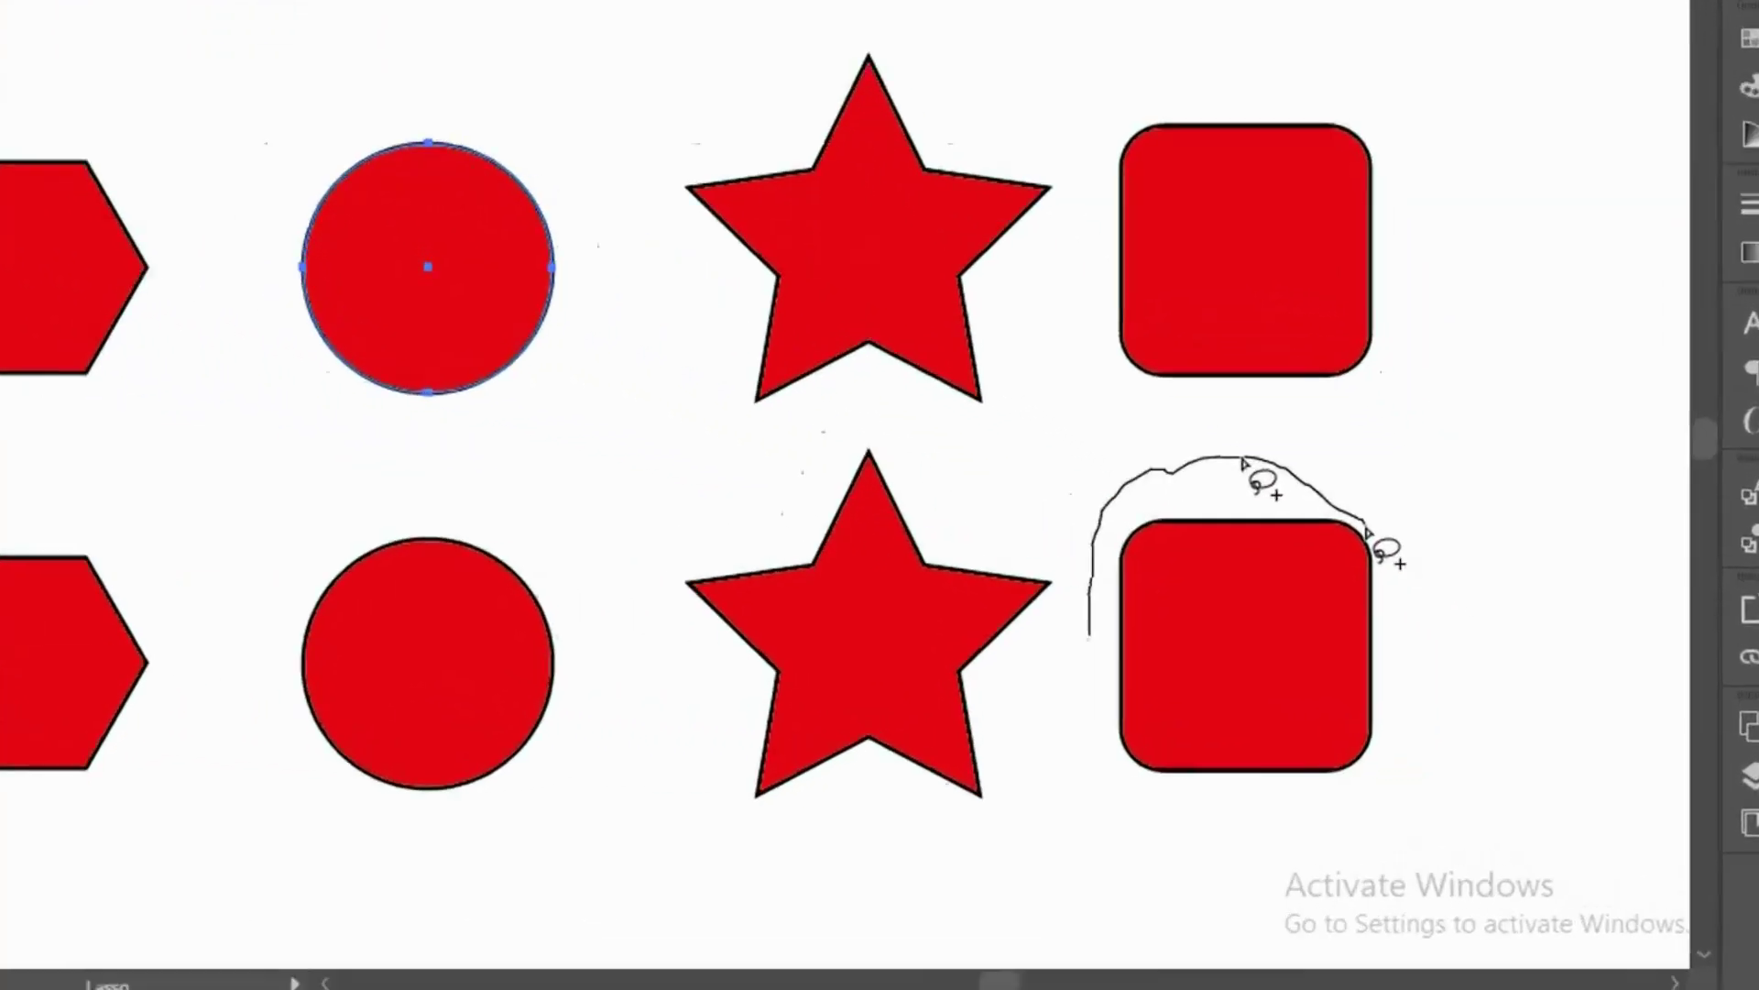
{"action": "mouse_move", "coordinate": [1367, 530]}
{"action": "left_mouse_down"}
{"action": "mouse_move", "coordinate": [1487, 801]}
{"action": "mouse_move", "coordinate": [1243, 823]}
{"action": "mouse_move", "coordinate": [1224, 804]}
{"action": "left_mouse_up"}
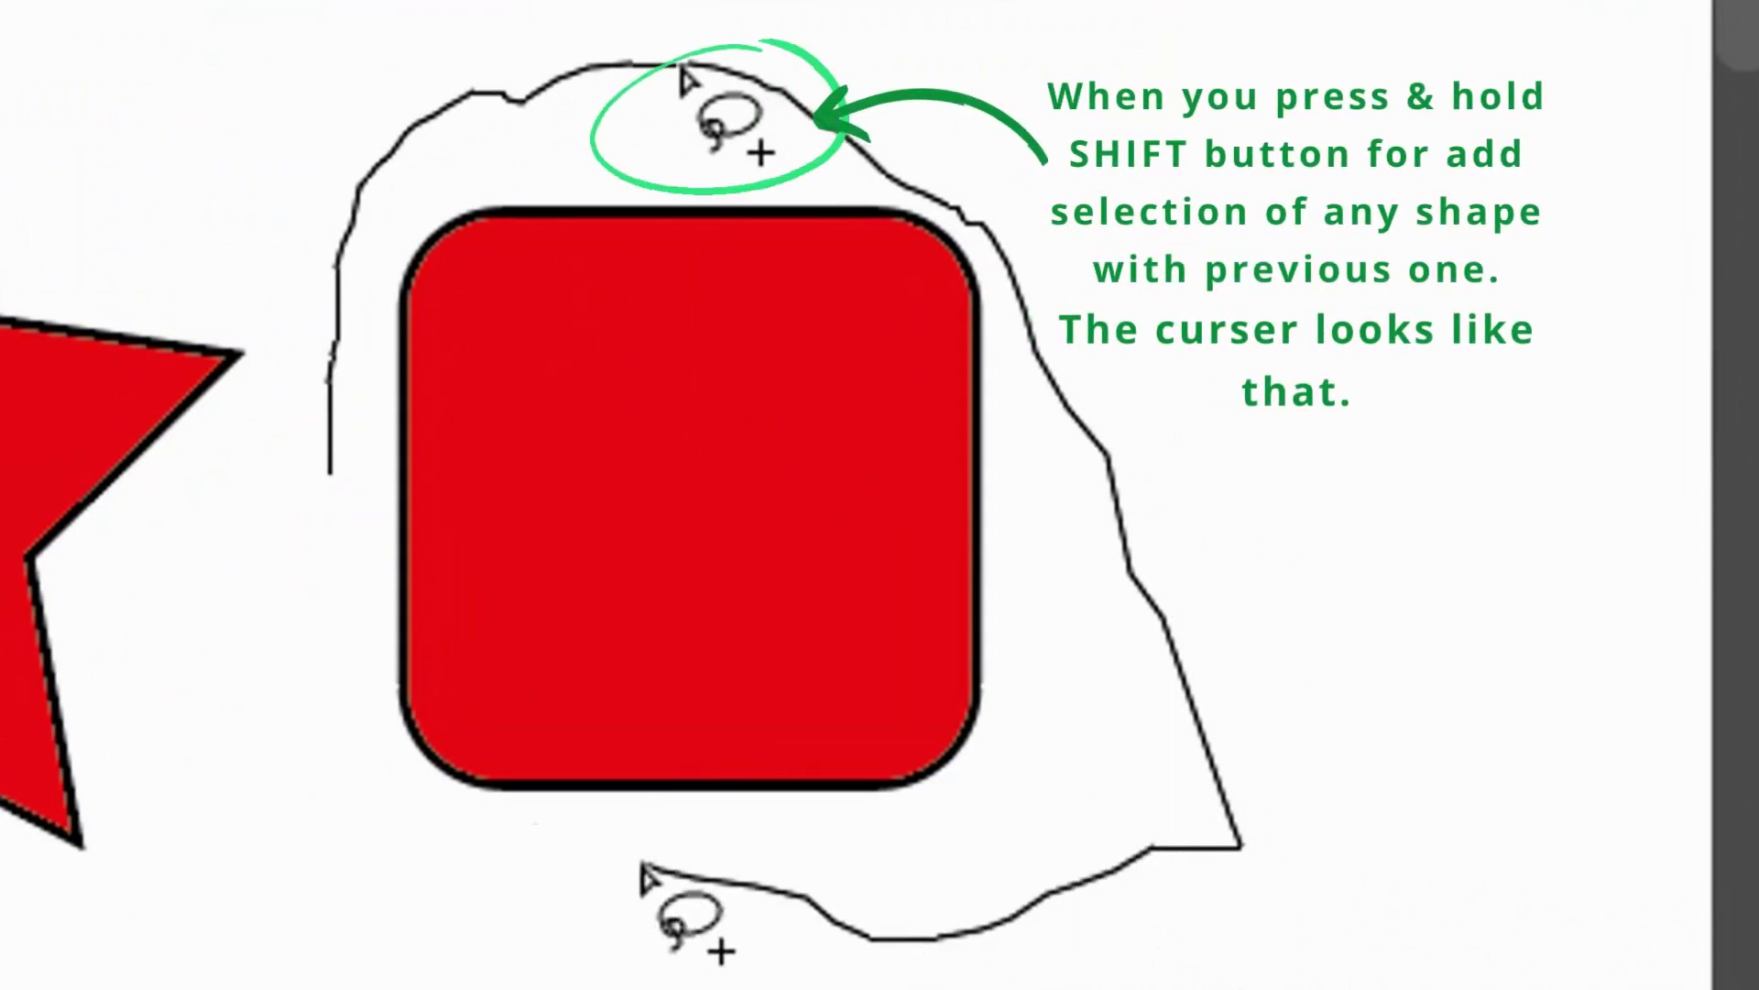
{"action": "mouse_move", "coordinate": [641, 866]}
{"action": "left_mouse_down"}
{"action": "mouse_move", "coordinate": [442, 814]}
{"action": "mouse_move", "coordinate": [383, 818]}
{"action": "mouse_move", "coordinate": [347, 740]}
{"action": "mouse_move", "coordinate": [350, 445]}
{"action": "left_mouse_up"}
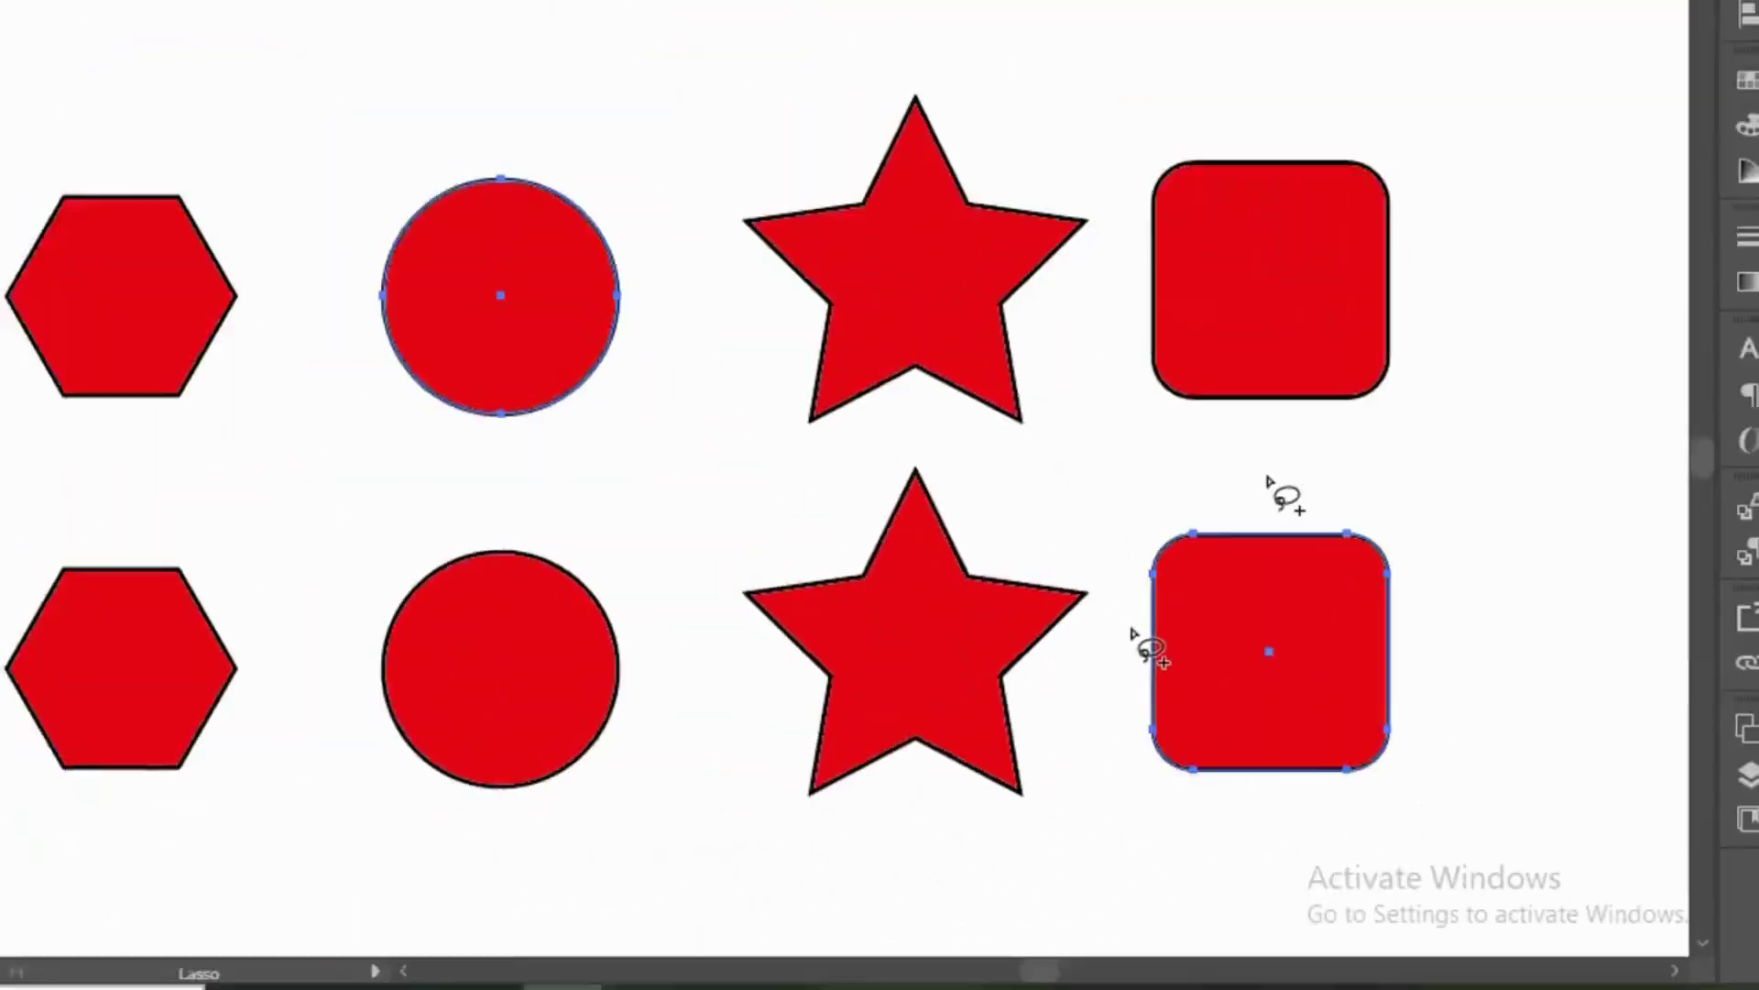
{"action": "mouse_move", "coordinate": [118, 449]}
{"action": "left_mouse_down"}
{"action": "mouse_move", "coordinate": [37, 454]}
{"action": "mouse_move", "coordinate": [0, 316]}
{"action": "left_mouse_up"}
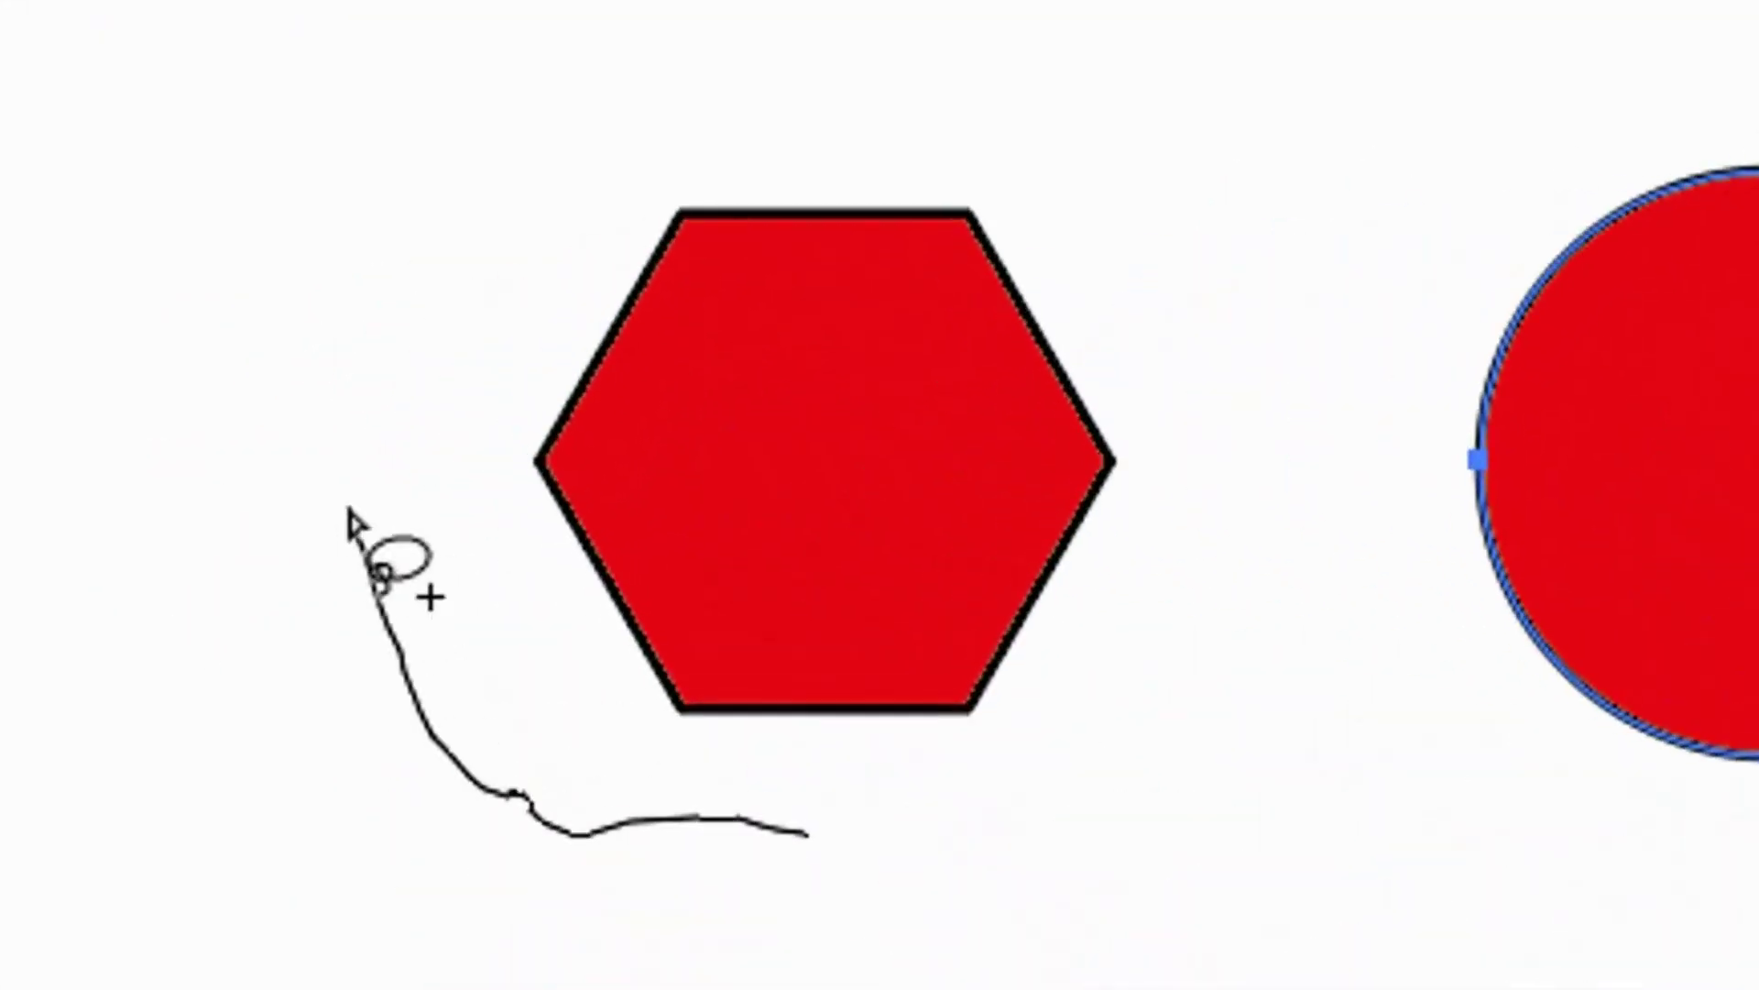
{"action": "mouse_move", "coordinate": [348, 510]}
{"action": "left_mouse_down"}
{"action": "mouse_move", "coordinate": [701, 58]}
{"action": "mouse_move", "coordinate": [883, 84]}
{"action": "mouse_move", "coordinate": [1071, 215]}
{"action": "mouse_move", "coordinate": [1223, 442]}
{"action": "mouse_move", "coordinate": [1191, 653]}
{"action": "mouse_move", "coordinate": [996, 650]}
{"action": "mouse_move", "coordinate": [1007, 717]}
{"action": "mouse_move", "coordinate": [808, 825]}
{"action": "left_mouse_up"}
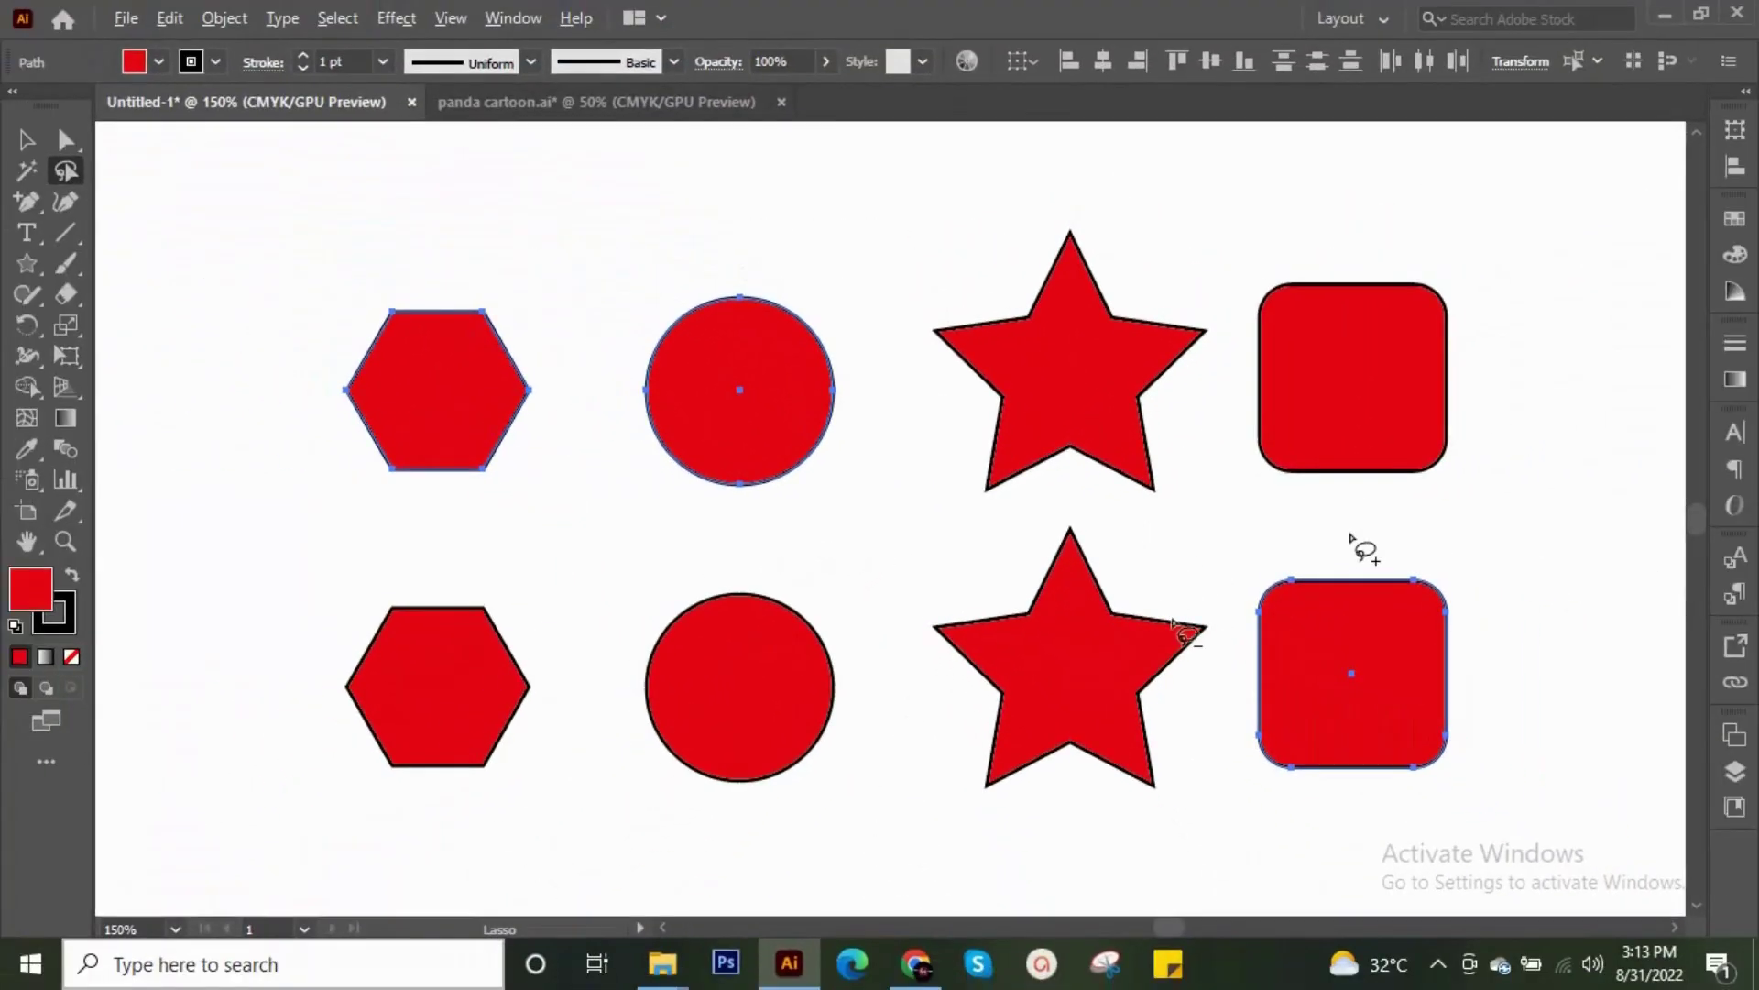
- Subtract the lower rounded square, the upper circle and the upper hexagon from the selection with Lasso loops
{"action": "mouse_move", "coordinate": [1242, 713]}
{"action": "left_mouse_down"}
{"action": "mouse_move", "coordinate": [1237, 596]}
{"action": "mouse_move", "coordinate": [1278, 552]}
{"action": "mouse_move", "coordinate": [1320, 572]}
{"action": "mouse_move", "coordinate": [1357, 562]}
{"action": "left_mouse_up"}
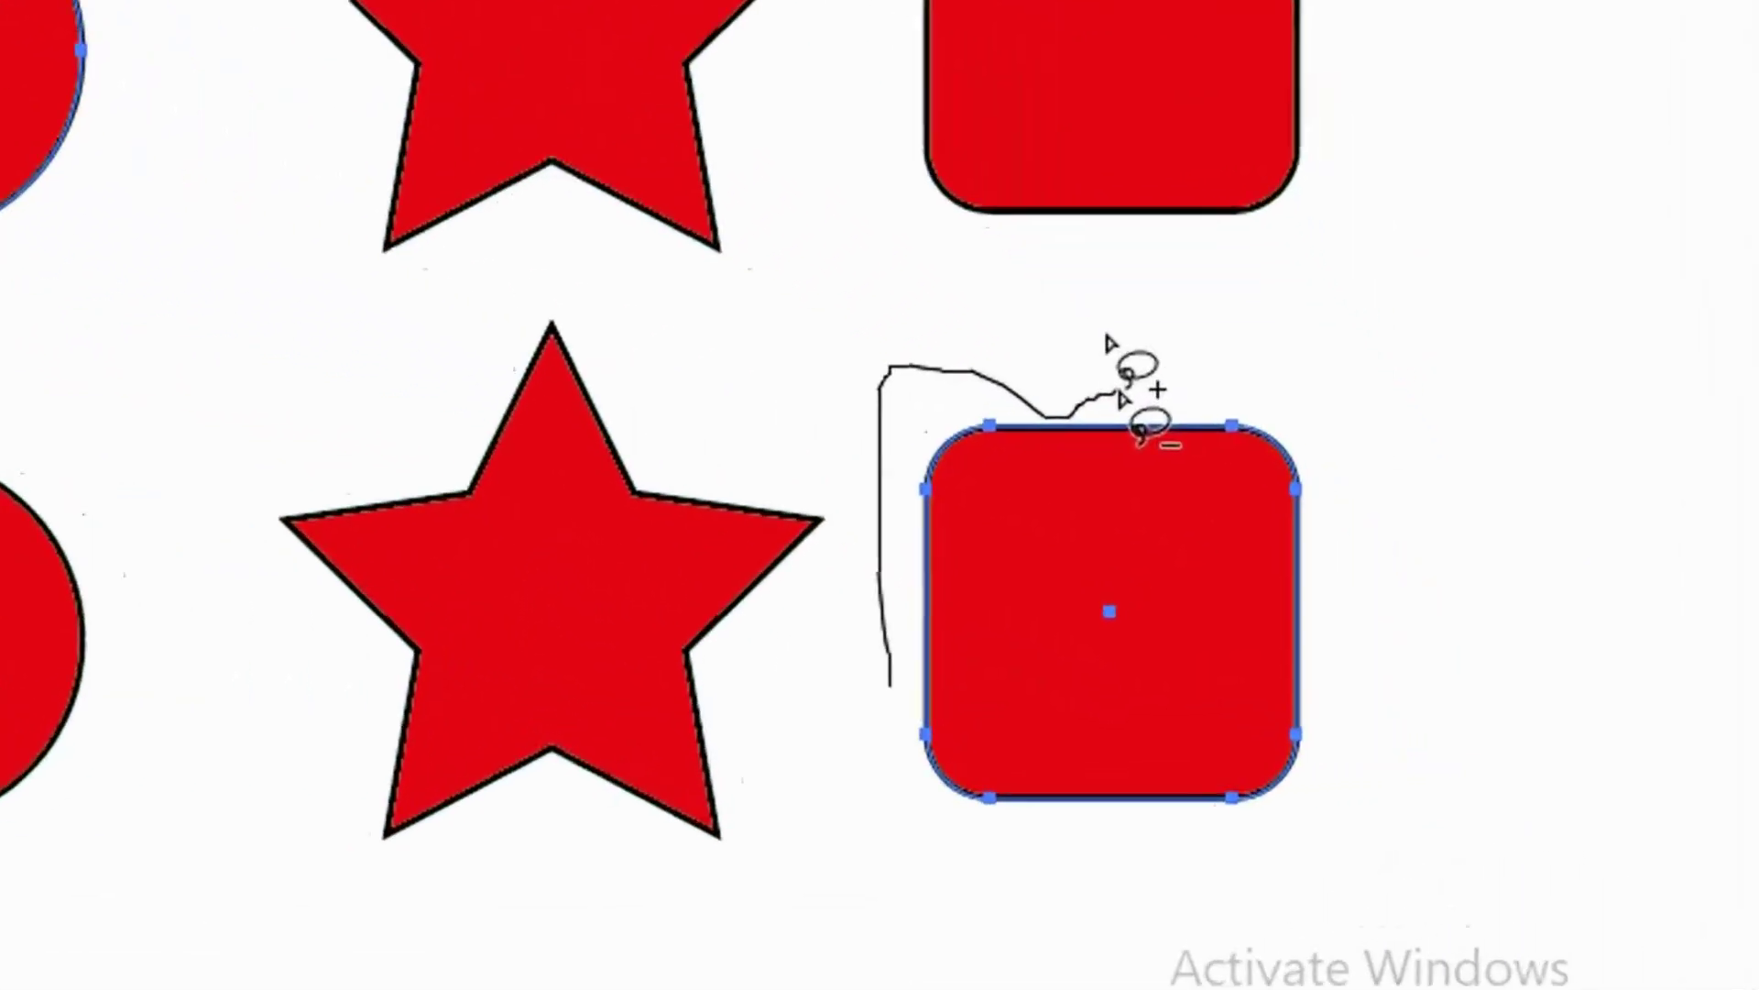
{"action": "mouse_move", "coordinate": [1120, 400]}
{"action": "left_mouse_down"}
{"action": "mouse_move", "coordinate": [1516, 210]}
{"action": "mouse_move", "coordinate": [1527, 464]}
{"action": "mouse_move", "coordinate": [1404, 797]}
{"action": "mouse_move", "coordinate": [1294, 894]}
{"action": "mouse_move", "coordinate": [1044, 948]}
{"action": "mouse_move", "coordinate": [944, 902]}
{"action": "mouse_move", "coordinate": [806, 728]}
{"action": "mouse_move", "coordinate": [823, 630]}
{"action": "left_mouse_up"}
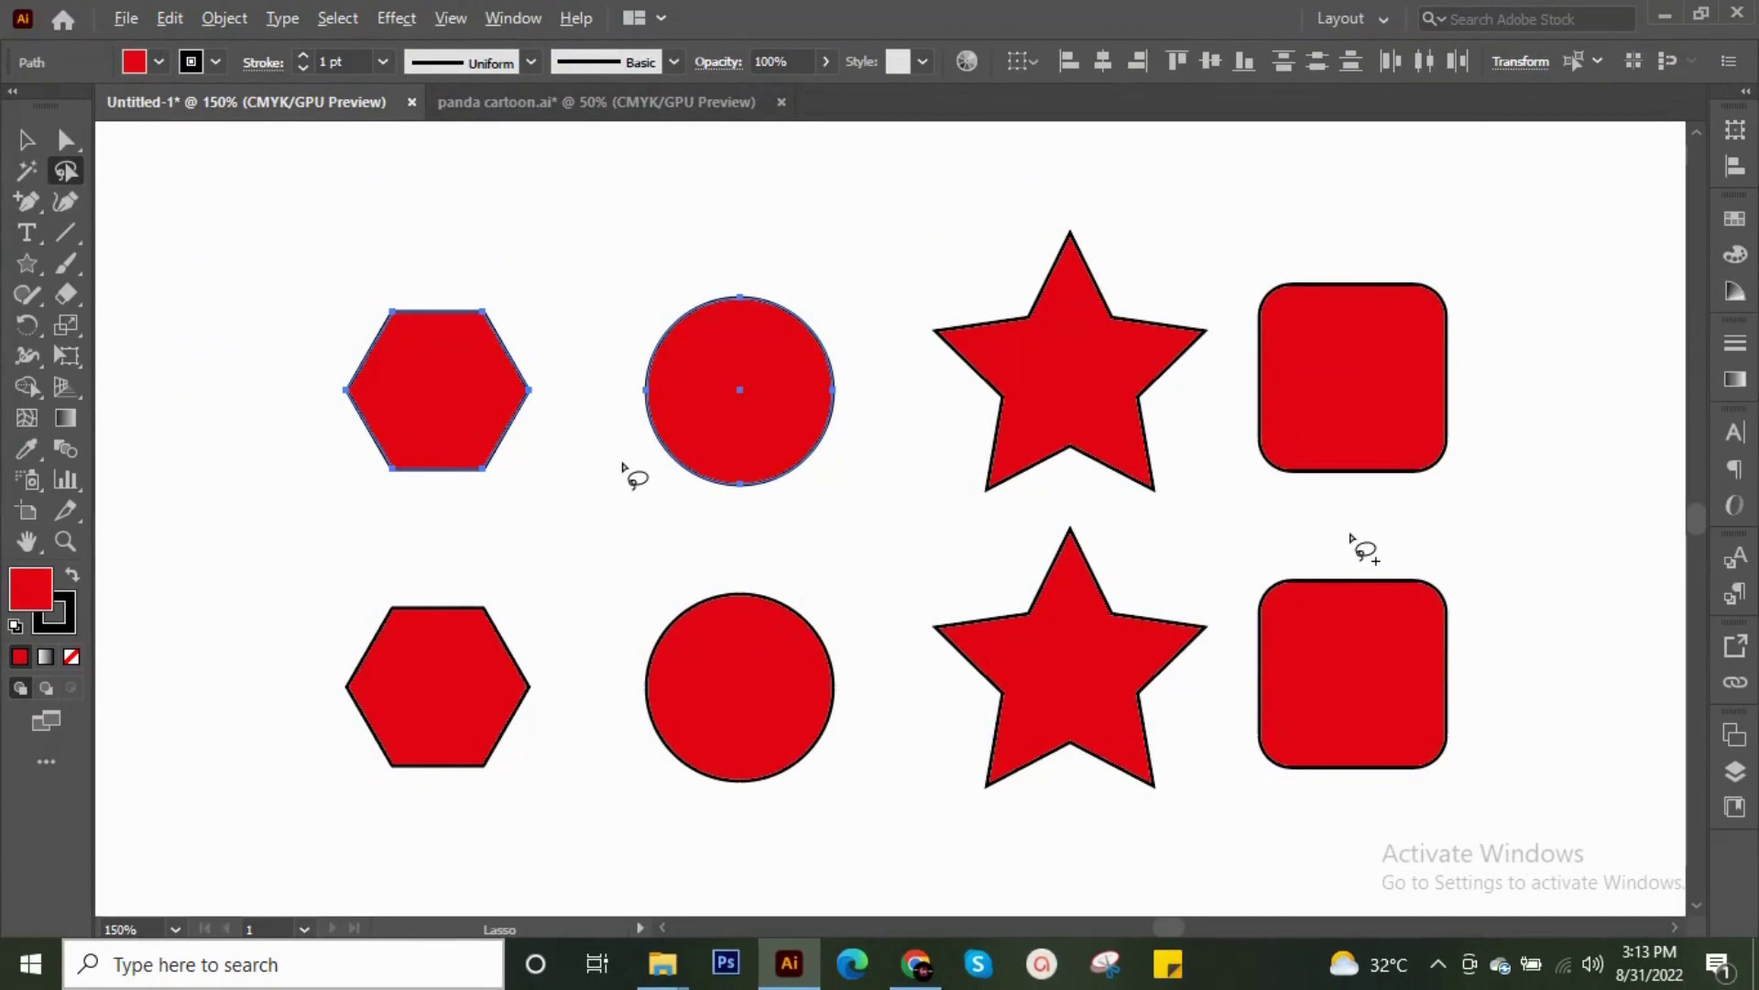
{"action": "mouse_move", "coordinate": [622, 466]}
{"action": "left_mouse_down"}
{"action": "mouse_move", "coordinate": [611, 341]}
{"action": "mouse_move", "coordinate": [661, 295]}
{"action": "mouse_move", "coordinate": [817, 268]}
{"action": "left_mouse_up"}
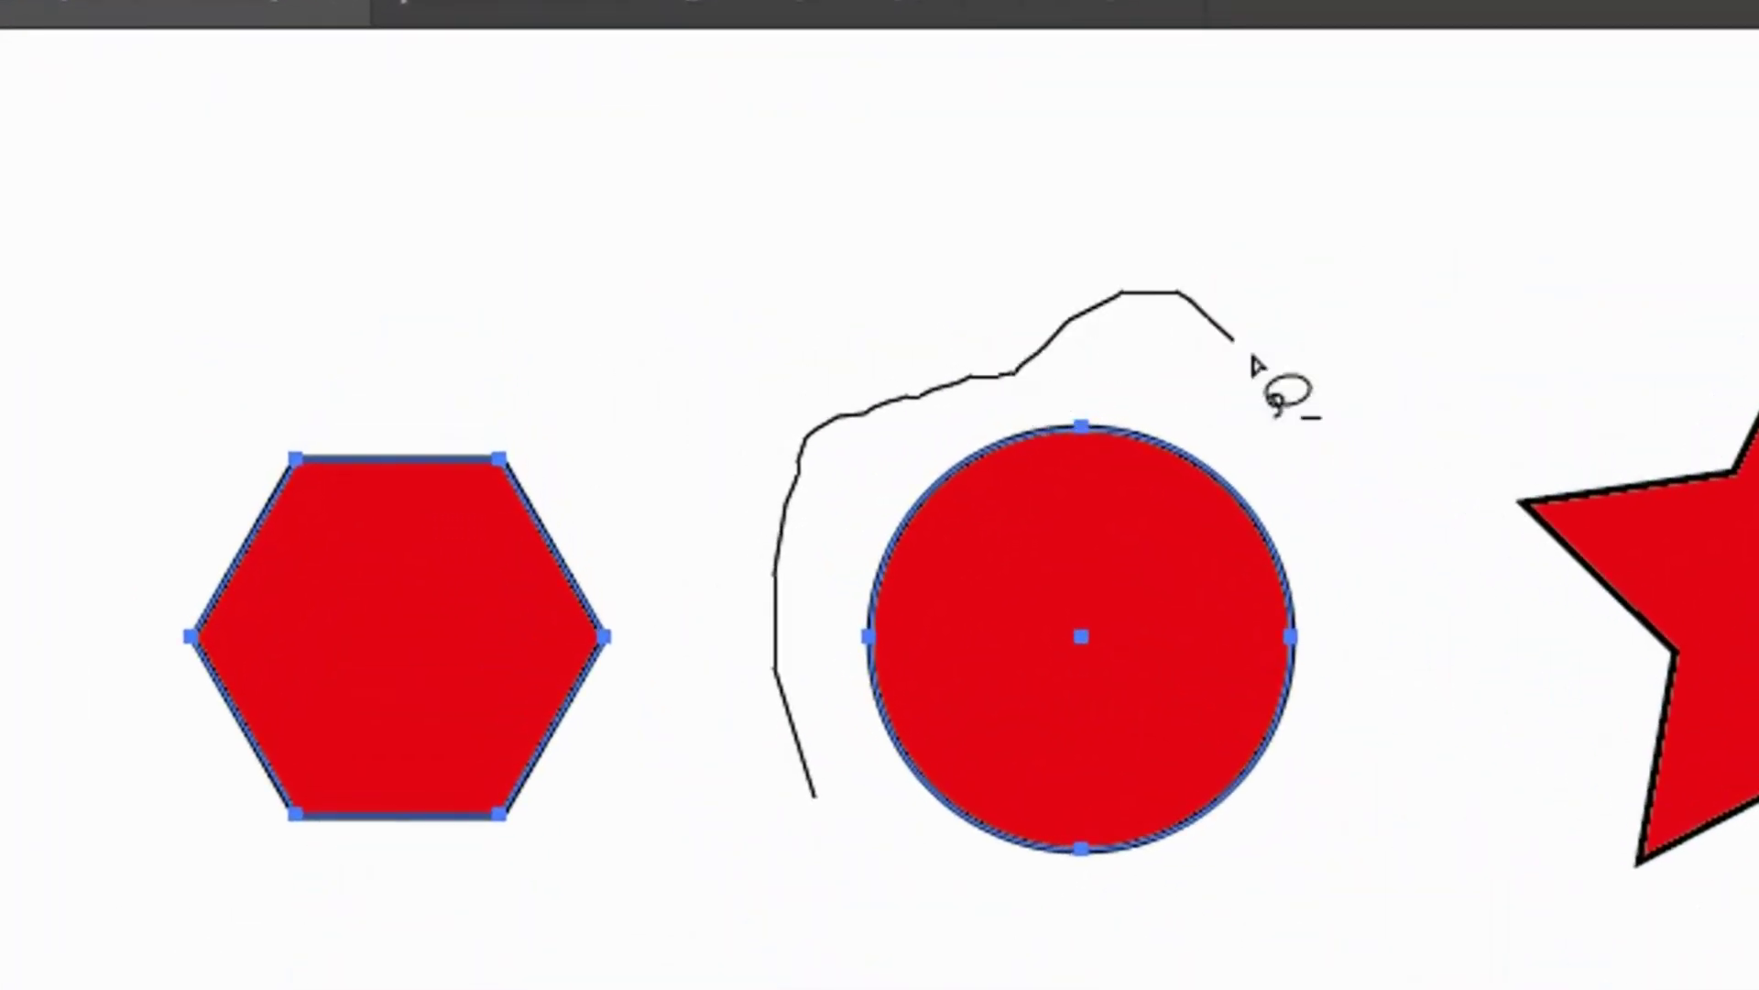
{"action": "mouse_move", "coordinate": [1252, 361]}
{"action": "left_mouse_down"}
{"action": "mouse_move", "coordinate": [1379, 695]}
{"action": "mouse_move", "coordinate": [1344, 798]}
{"action": "mouse_move", "coordinate": [1162, 935]}
{"action": "mouse_move", "coordinate": [1014, 962]}
{"action": "mouse_move", "coordinate": [808, 803]}
{"action": "mouse_move", "coordinate": [824, 673]}
{"action": "left_mouse_up"}
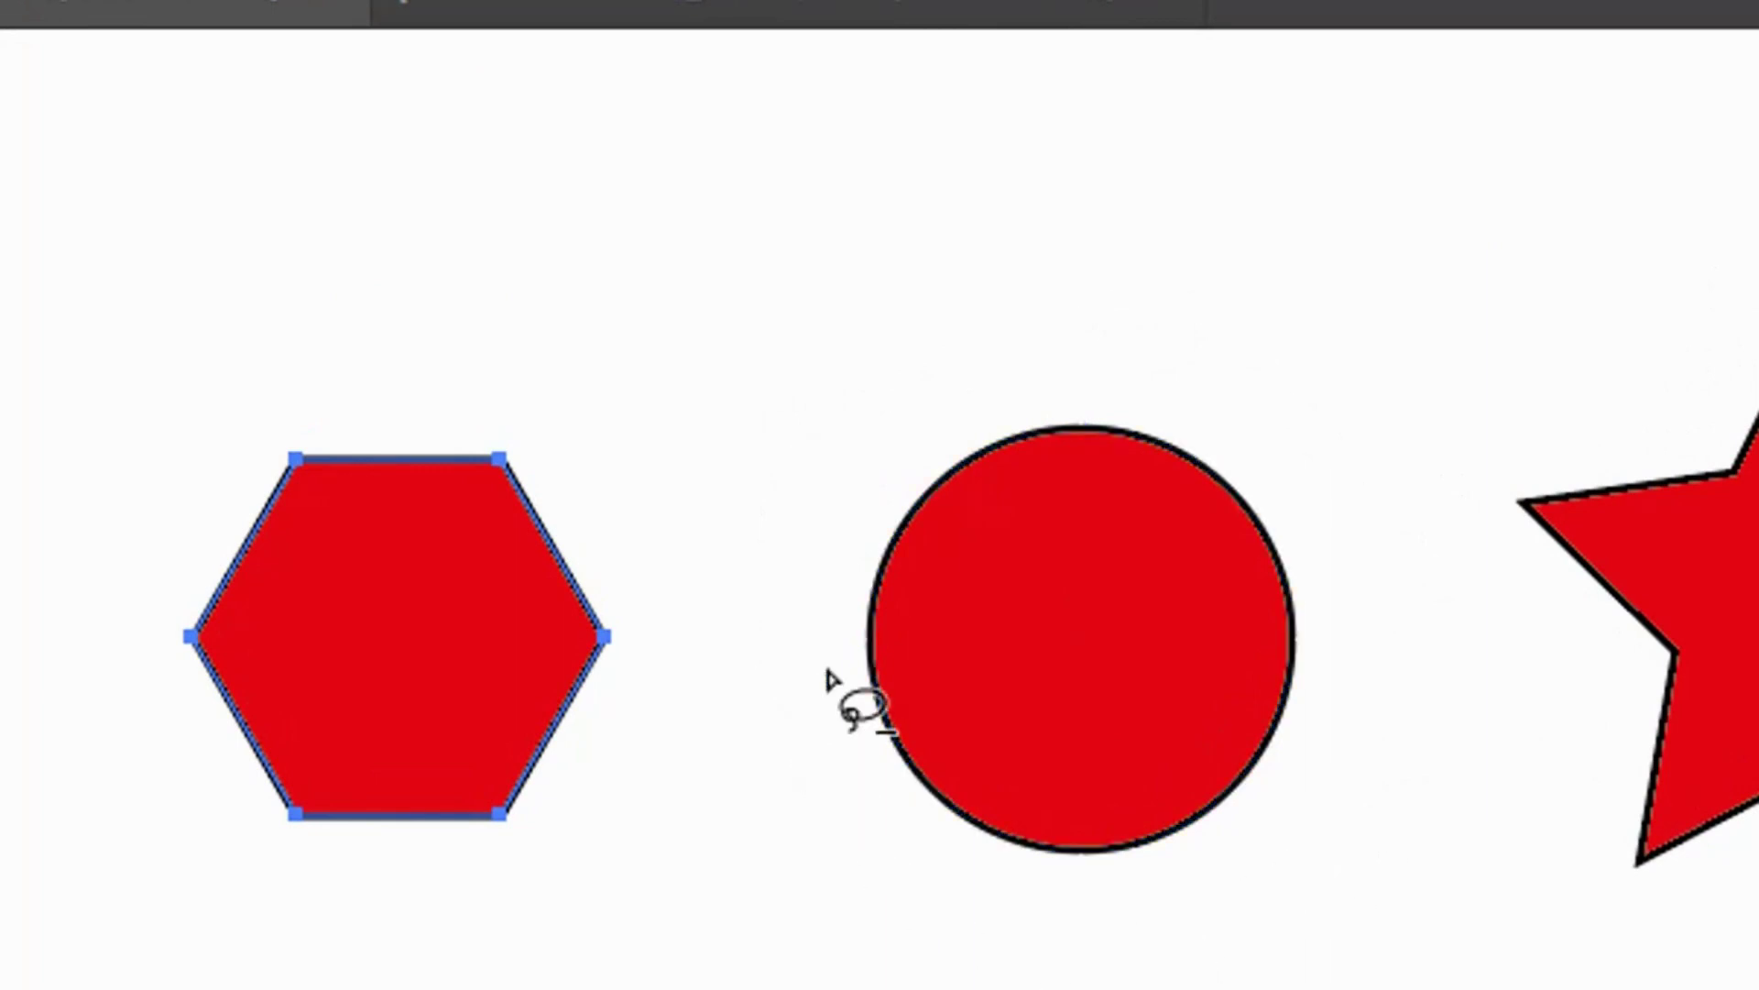
{"action": "mouse_move", "coordinate": [596, 768]}
{"action": "left_mouse_down"}
{"action": "mouse_move", "coordinate": [542, 802]}
{"action": "mouse_move", "coordinate": [552, 847]}
{"action": "mouse_move", "coordinate": [502, 903]}
{"action": "mouse_move", "coordinate": [378, 918]}
{"action": "mouse_move", "coordinate": [279, 885]}
{"action": "mouse_move", "coordinate": [185, 804]}
{"action": "mouse_move", "coordinate": [84, 605]}
{"action": "mouse_move", "coordinate": [213, 331]}
{"action": "mouse_move", "coordinate": [440, 390]}
{"action": "mouse_move", "coordinate": [466, 474]}
{"action": "mouse_move", "coordinate": [701, 344]}
{"action": "mouse_move", "coordinate": [794, 798]}
{"action": "mouse_move", "coordinate": [737, 849]}
{"action": "mouse_move", "coordinate": [551, 812]}
{"action": "left_mouse_up"}
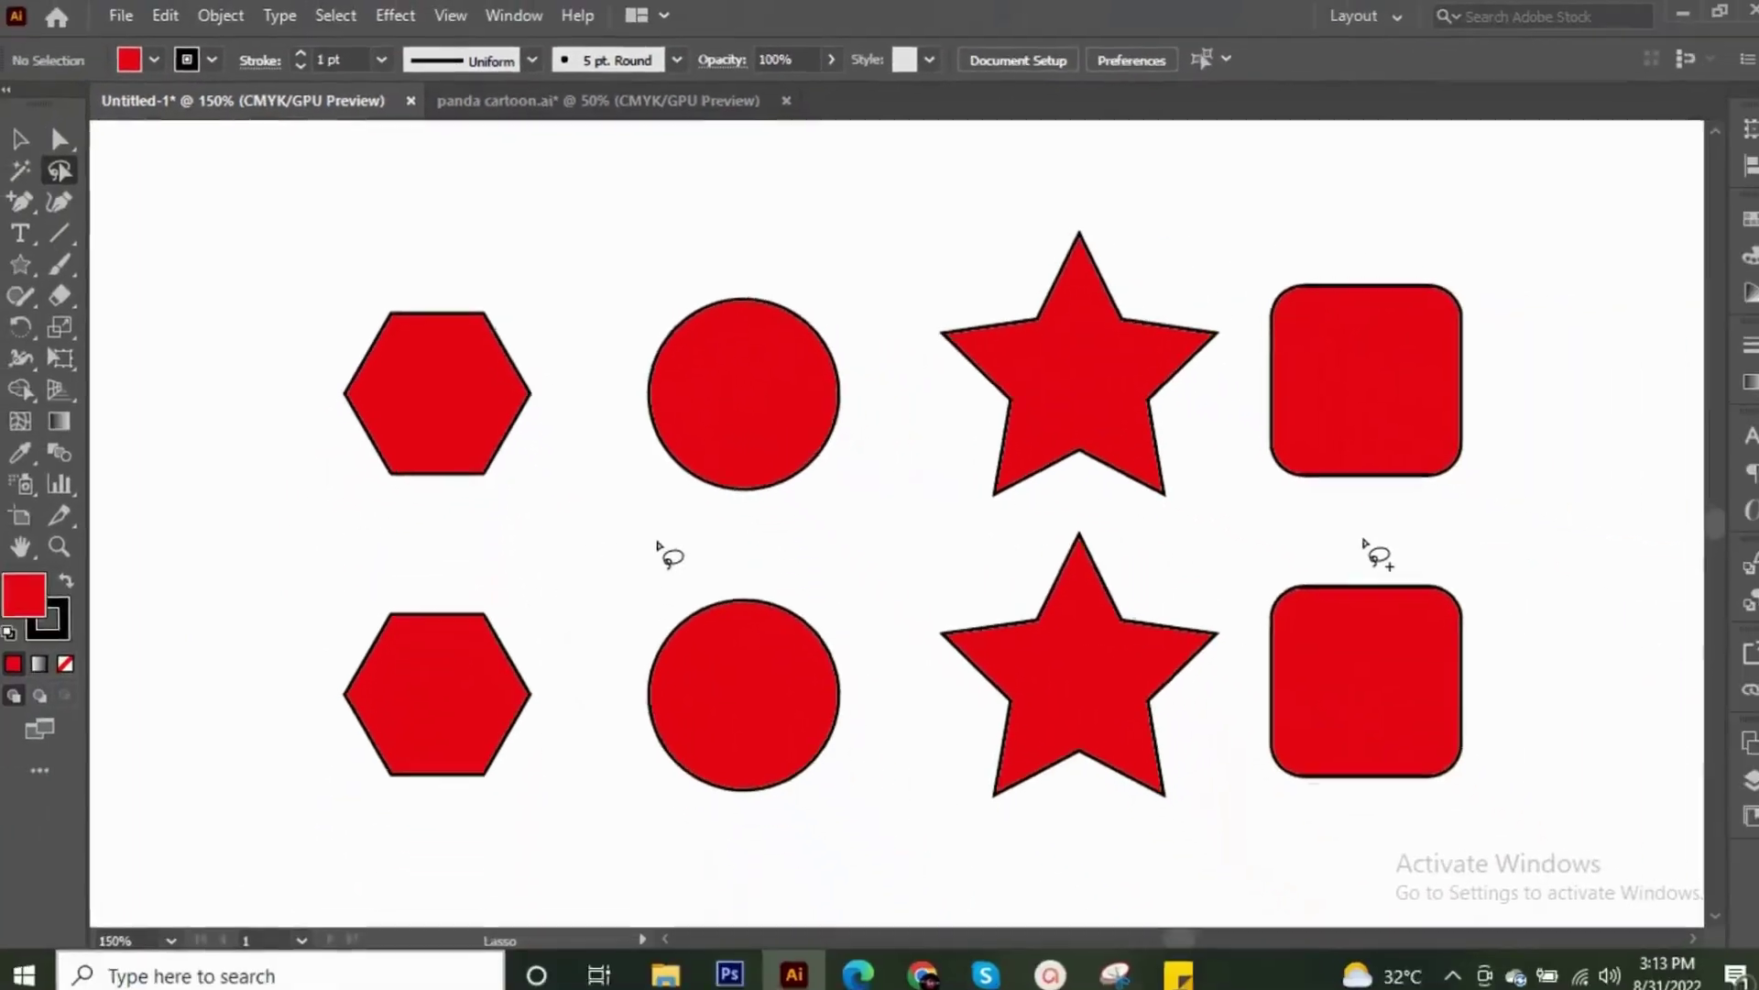